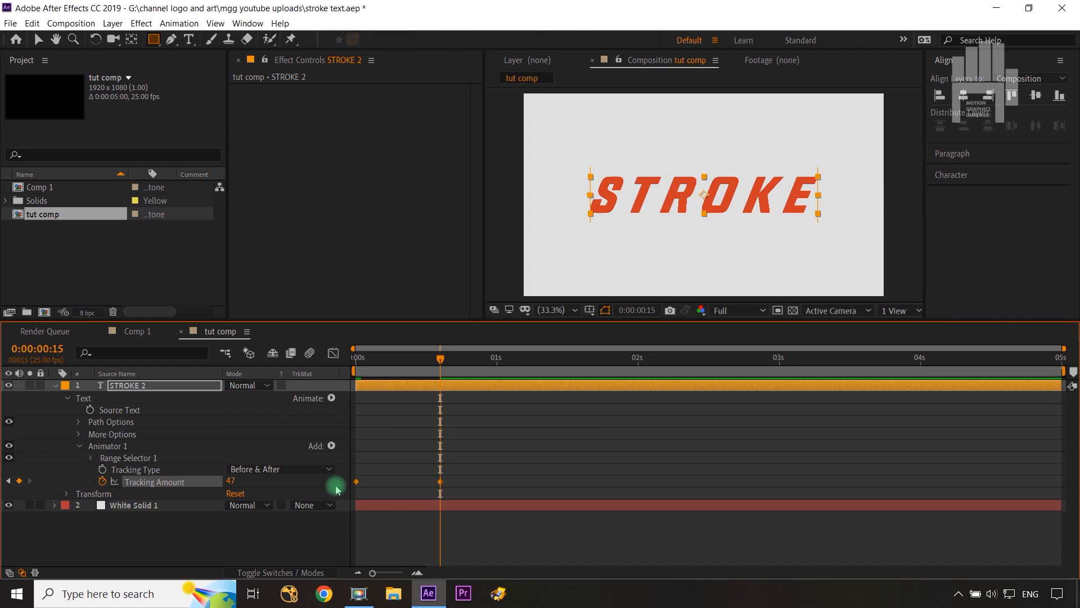
Apply Easy Ease to the Tracking Amount keyframes and reshape their speed graph to peak early with a long slowdown.
{"action": "key", "text": "F9"}
{"action": "left_click", "coordinate": [334, 354]}
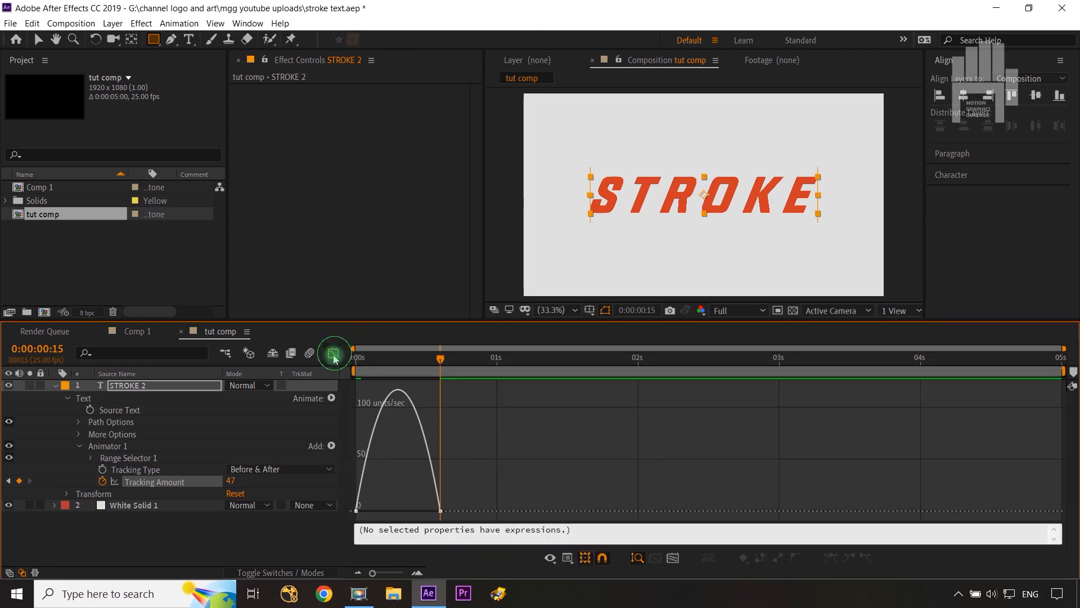
{"action": "left_click_drag", "start_coordinate": [496, 474], "coordinate": [310, 544]}
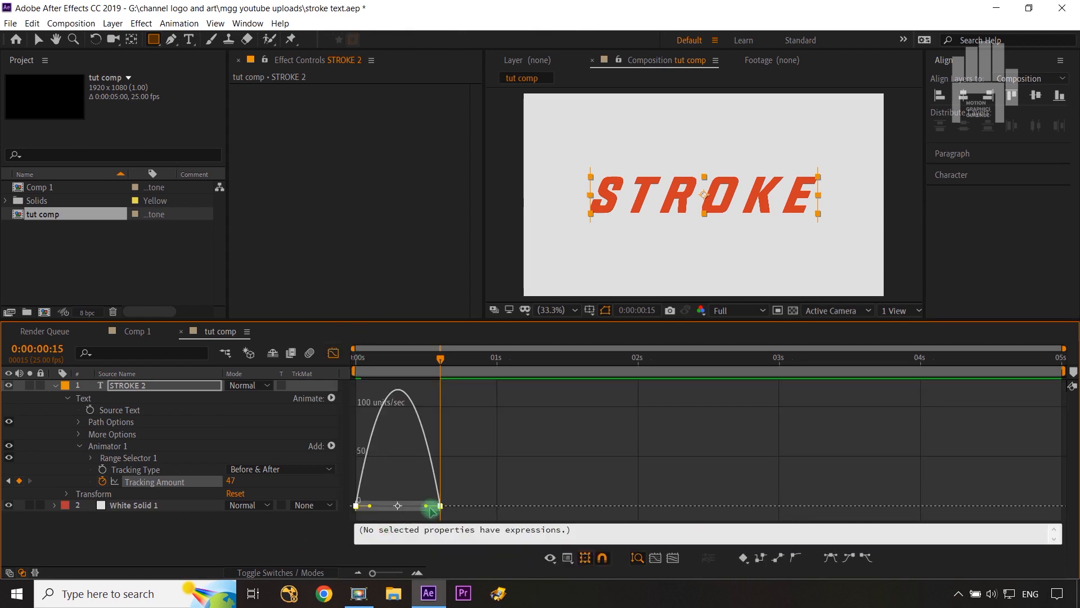
{"action": "left_click_drag", "start_coordinate": [426, 510], "coordinate": [410, 466]}
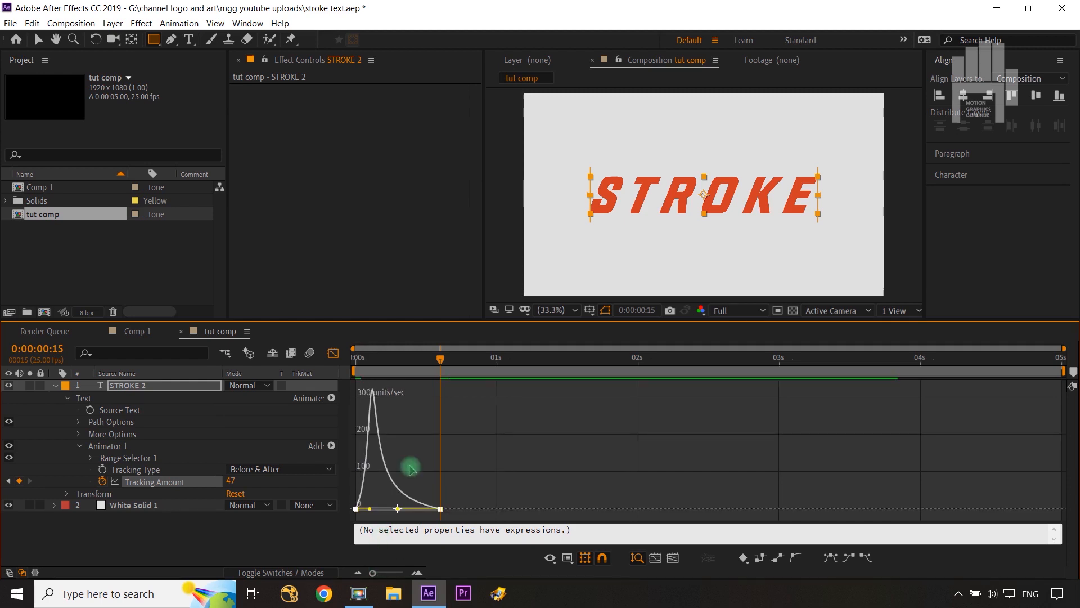
{"action": "left_click", "coordinate": [333, 353]}
{"action": "left_click", "coordinate": [304, 534]}
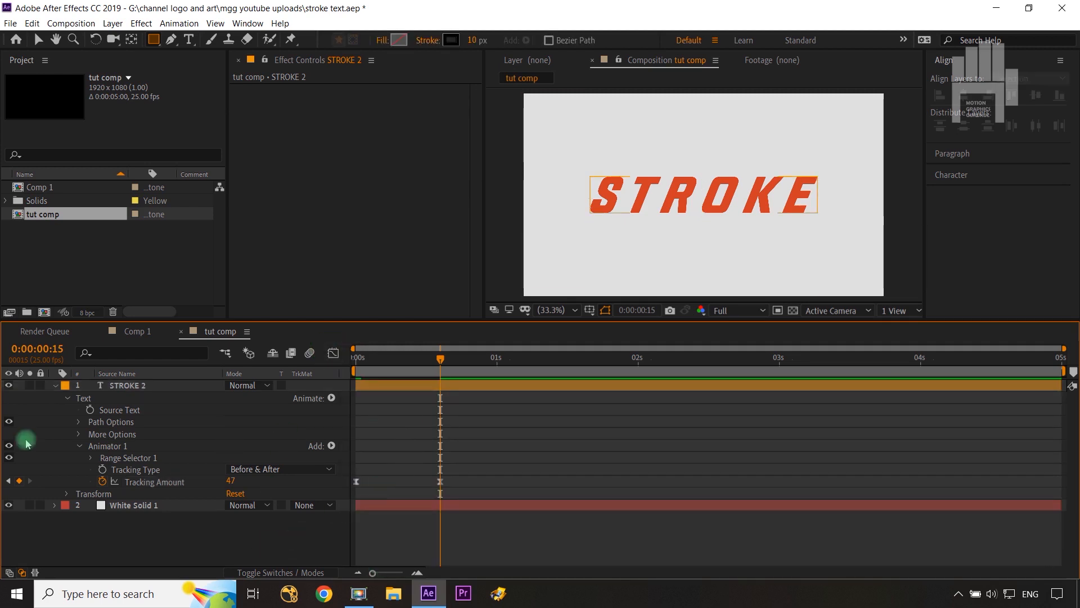
{"action": "left_click", "coordinate": [52, 389]}
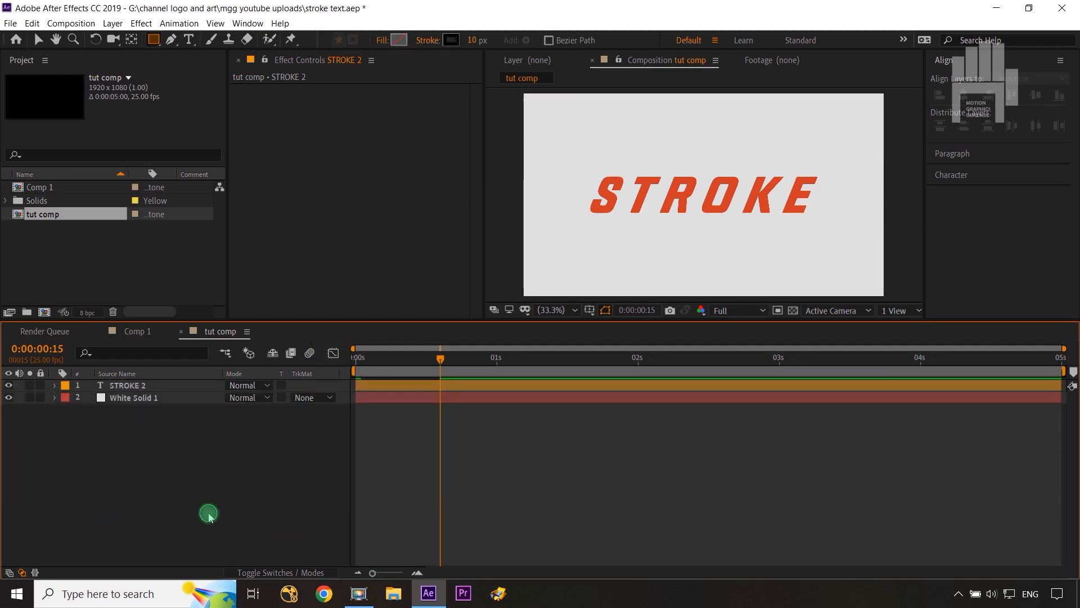
Create a shape layer from the STROKE 2 text and select the new outlines layer.
{"action": "left_click", "coordinate": [158, 387]}
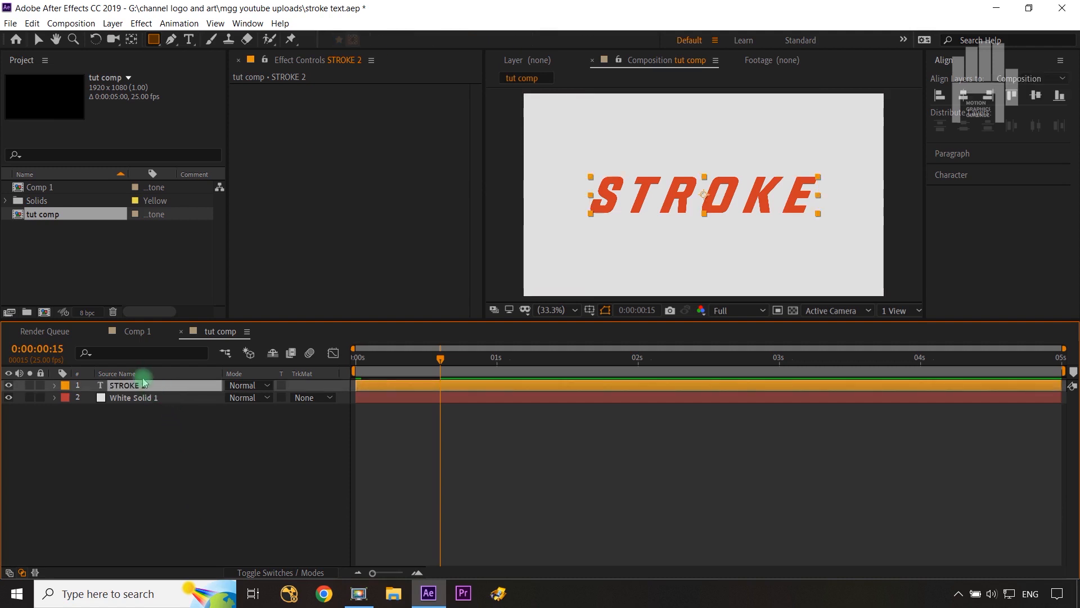
{"action": "right_click", "coordinate": [144, 387]}
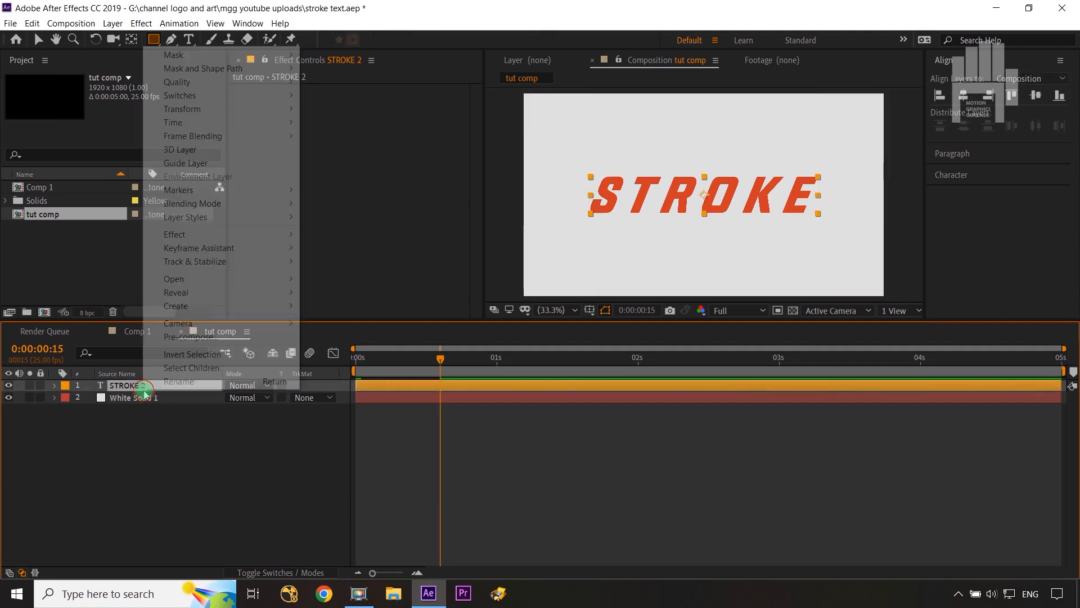
{"action": "mouse_move", "coordinate": [198, 304]}
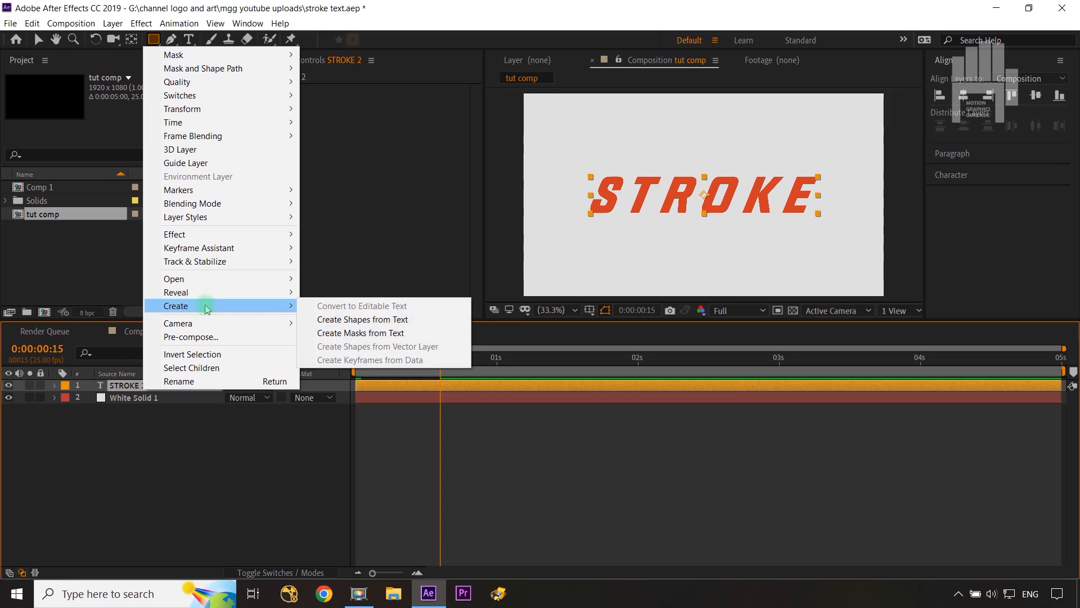
{"action": "left_click", "coordinate": [350, 320]}
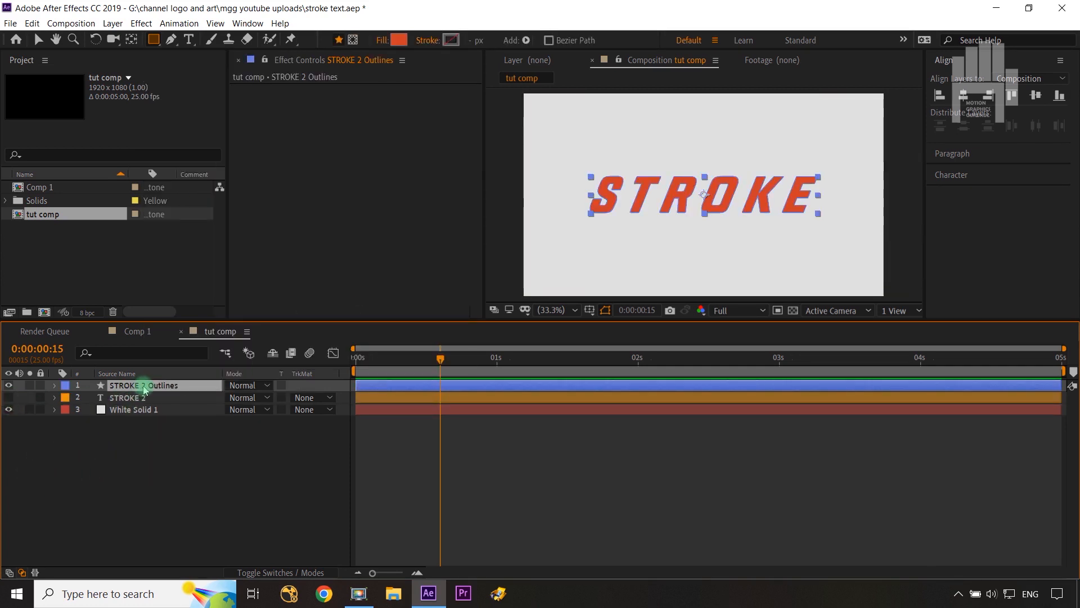
{"action": "left_click", "coordinate": [126, 399]}
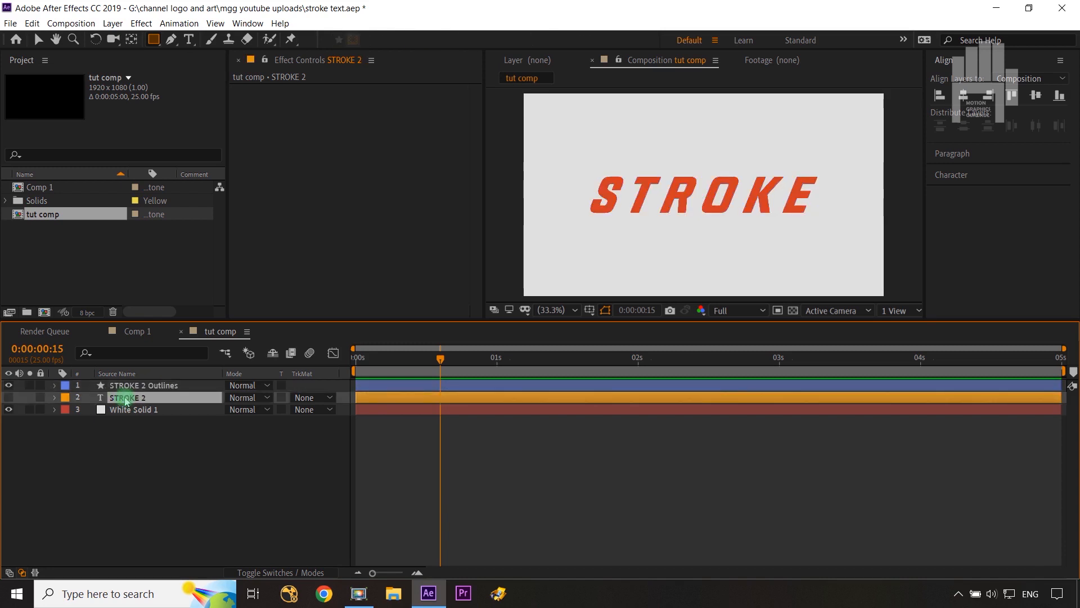
{"action": "left_click", "coordinate": [136, 386]}
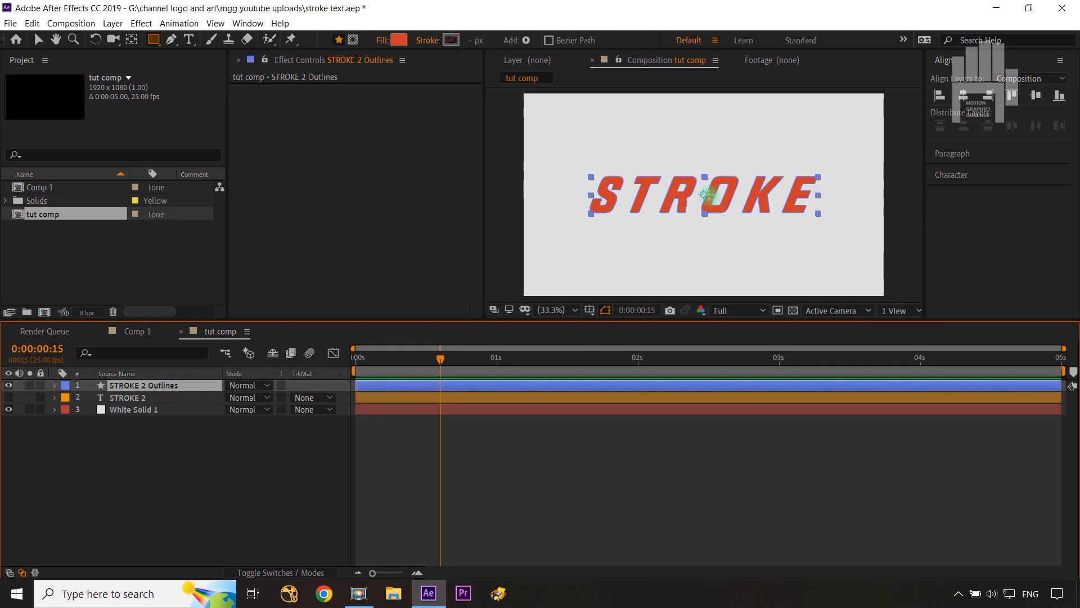
Filter the STROKE 2 Outlines layer's timeline properties by "fill".
{"action": "left_click", "coordinate": [137, 386]}
{"action": "left_click", "coordinate": [132, 352]}
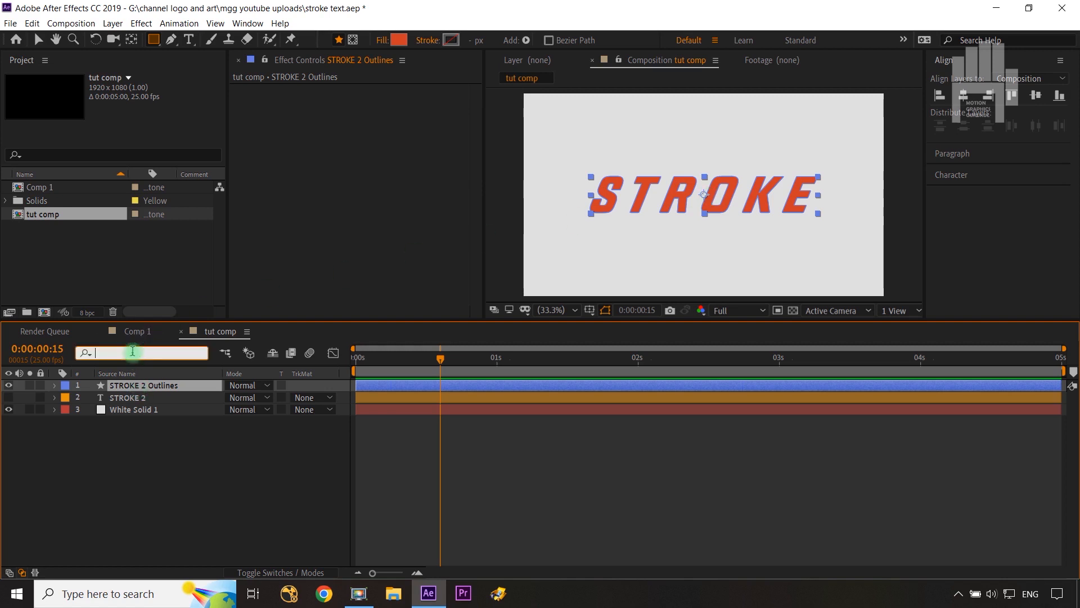
{"action": "type", "text": "fill"}
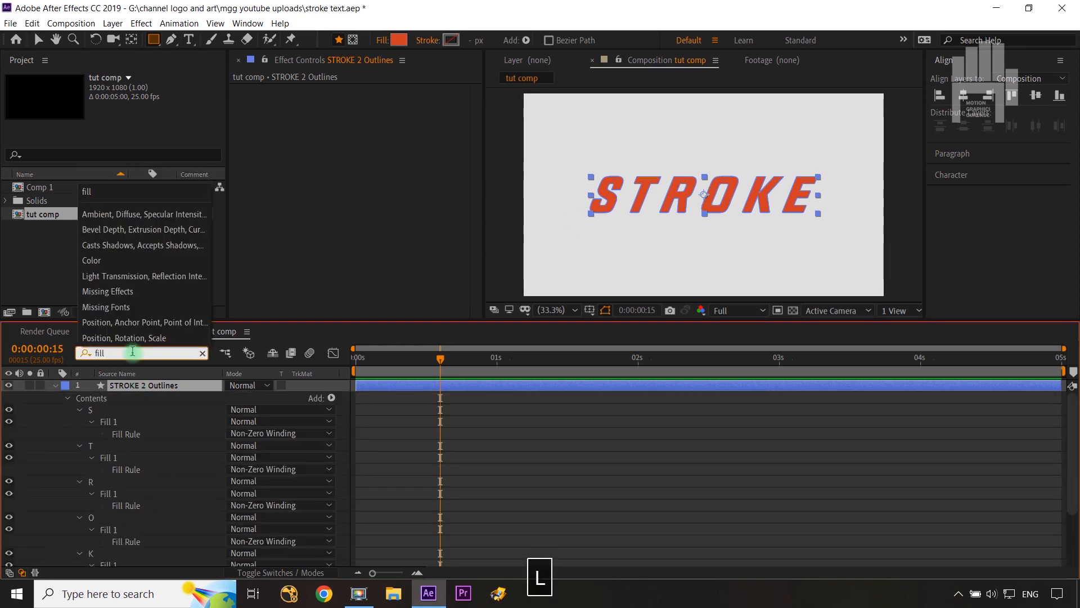
{"action": "left_click", "coordinate": [144, 388]}
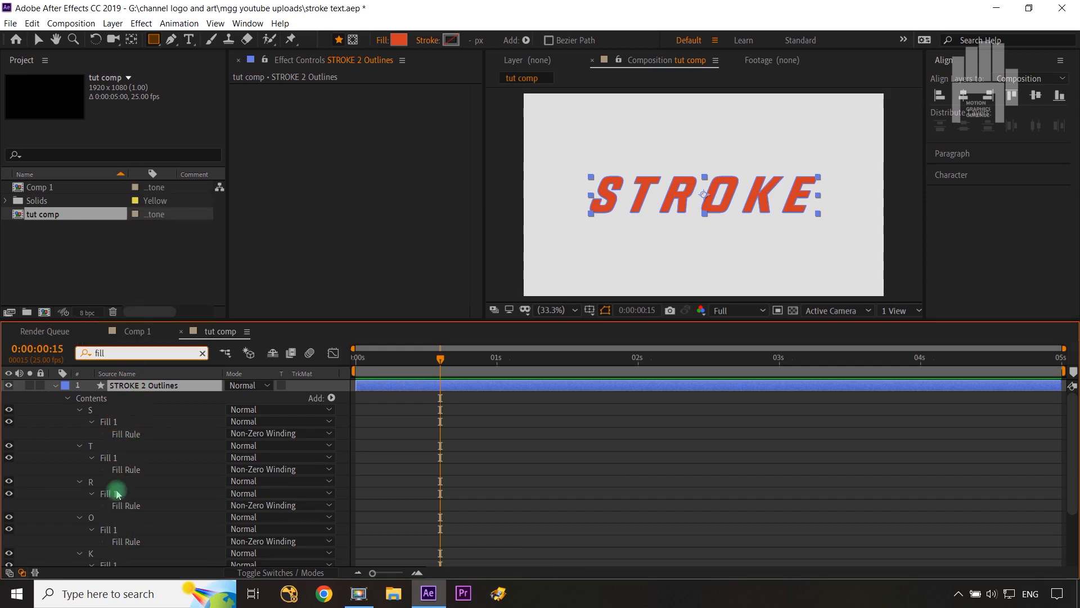
Delete the Fill 1 property from each of the six letter groups S, T, R, O, K and E.
{"action": "left_click", "coordinate": [107, 422]}
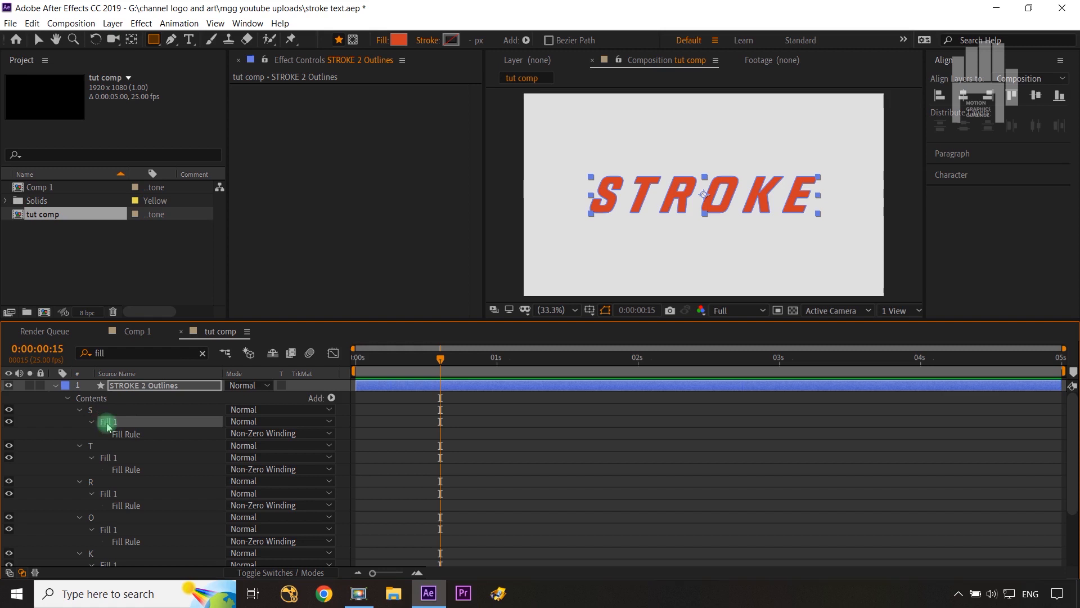
{"action": "left_click", "coordinate": [107, 458], "text": "ctrl"}
{"action": "left_click", "coordinate": [105, 494], "text": "ctrl"}
{"action": "left_click", "coordinate": [106, 529], "text": "ctrl"}
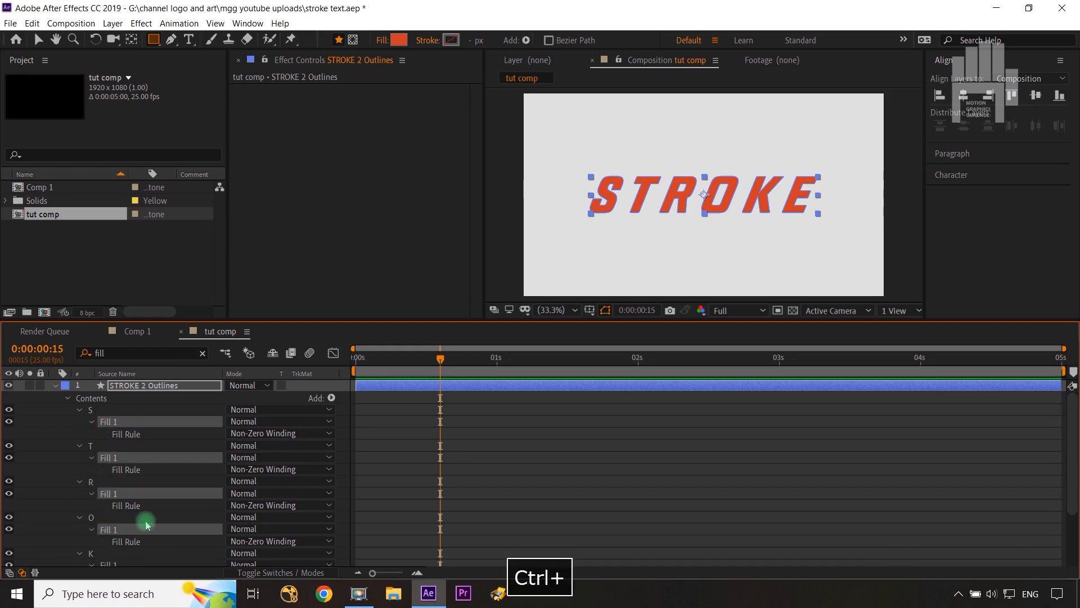
{"action": "scroll", "coordinate": [140, 515], "scroll_direction": "down", "scroll_amount": 2}
{"action": "left_click", "coordinate": [111, 505], "text": "ctrl"}
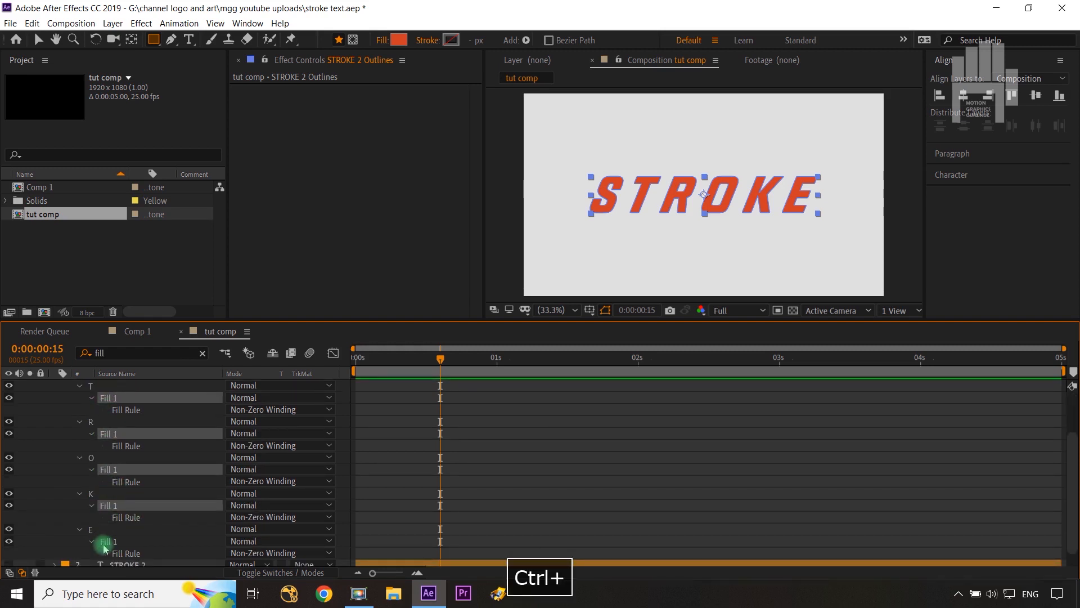
{"action": "left_click", "coordinate": [107, 542], "text": "ctrl"}
{"action": "key", "text": "Delete"}
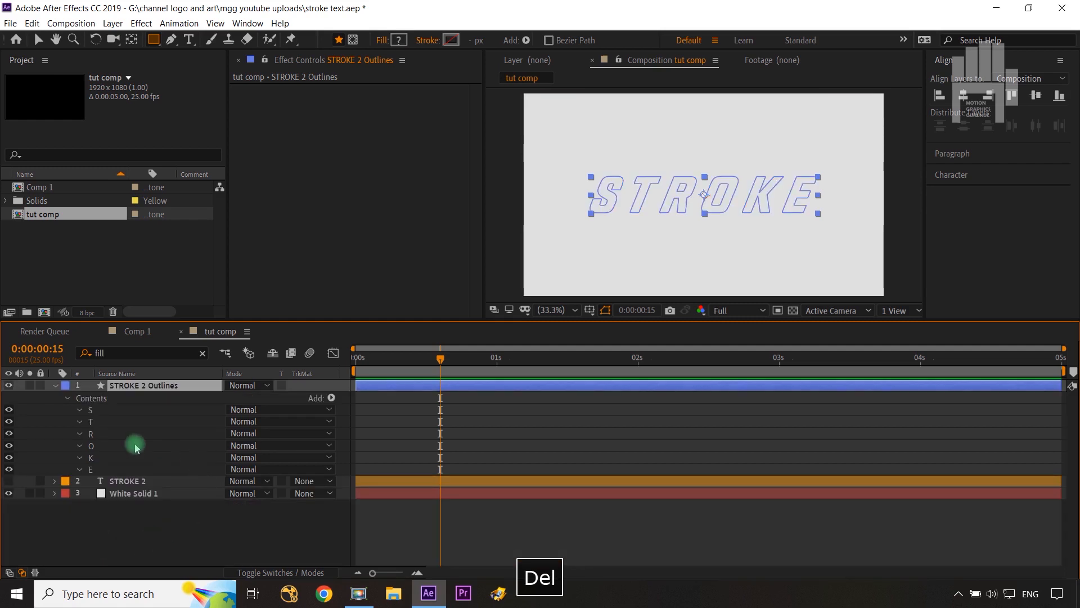
Add a Stroke to the STROKE 2 Outlines contents and set its color to near-black 141414.
{"action": "left_click", "coordinate": [331, 398]}
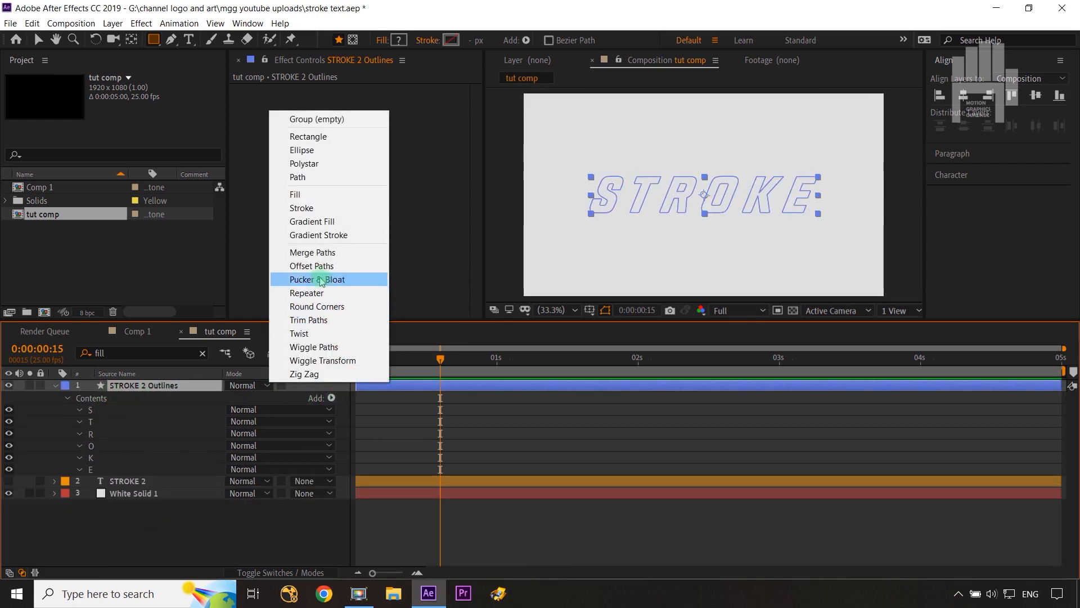
{"action": "left_click", "coordinate": [319, 208]}
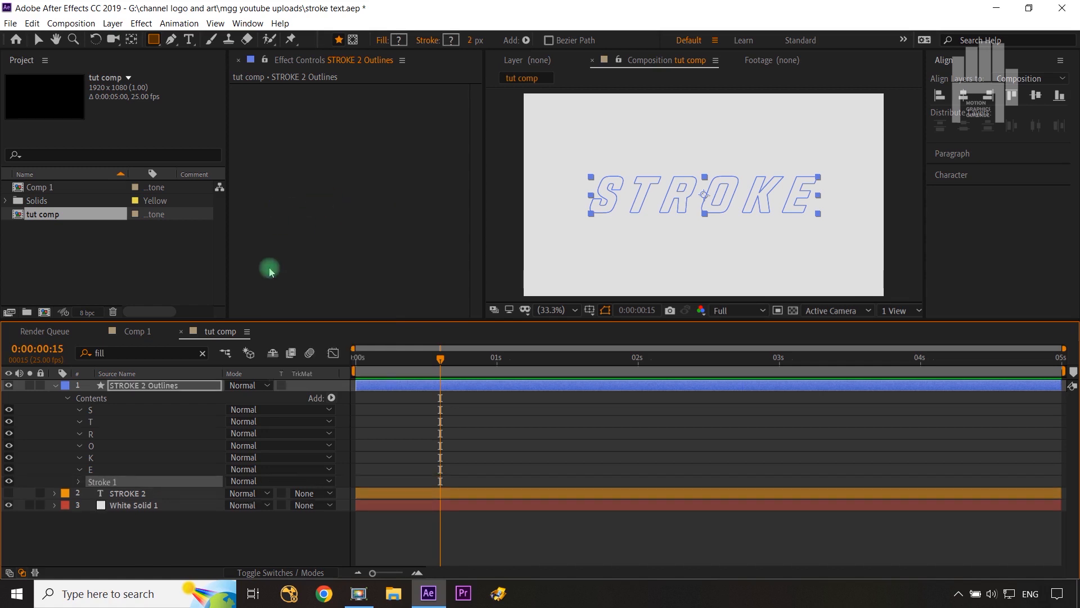
{"action": "left_click", "coordinate": [78, 483]}
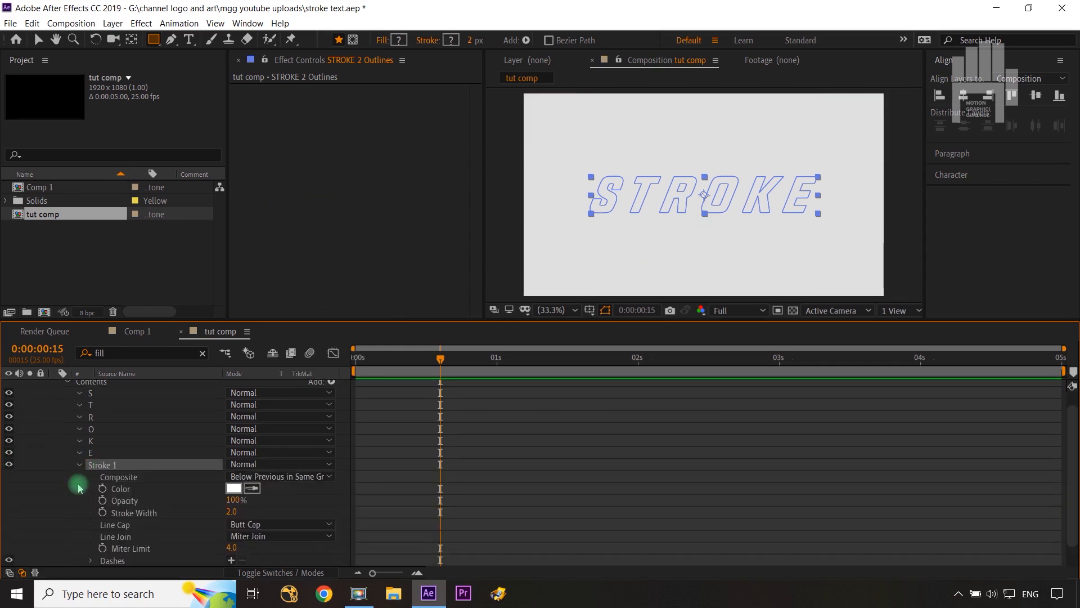
{"action": "left_click", "coordinate": [233, 488]}
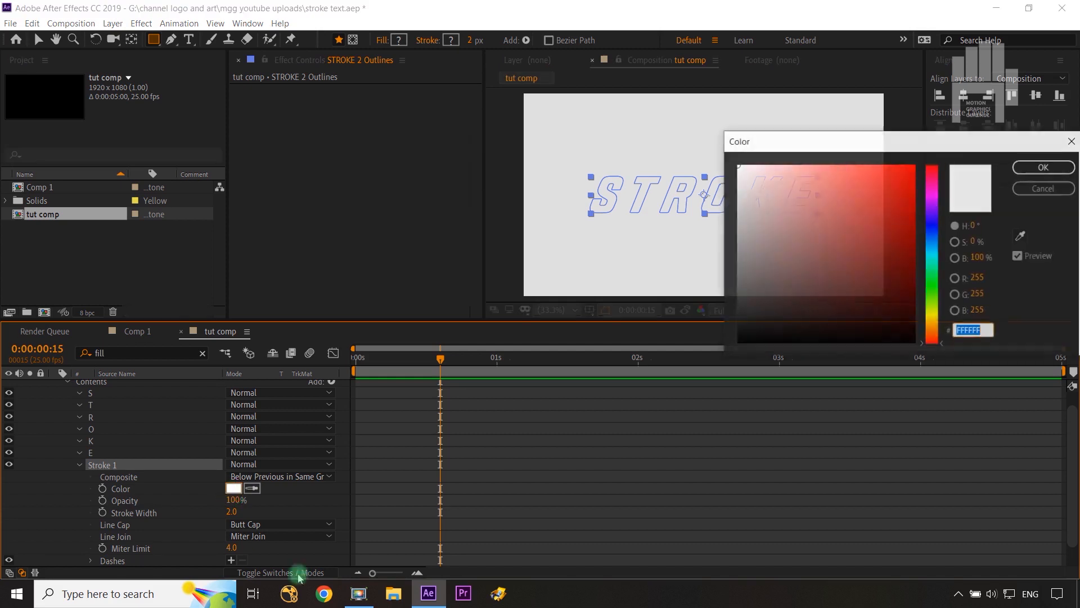
{"action": "left_click_drag", "start_coordinate": [748, 317], "coordinate": [724, 328]}
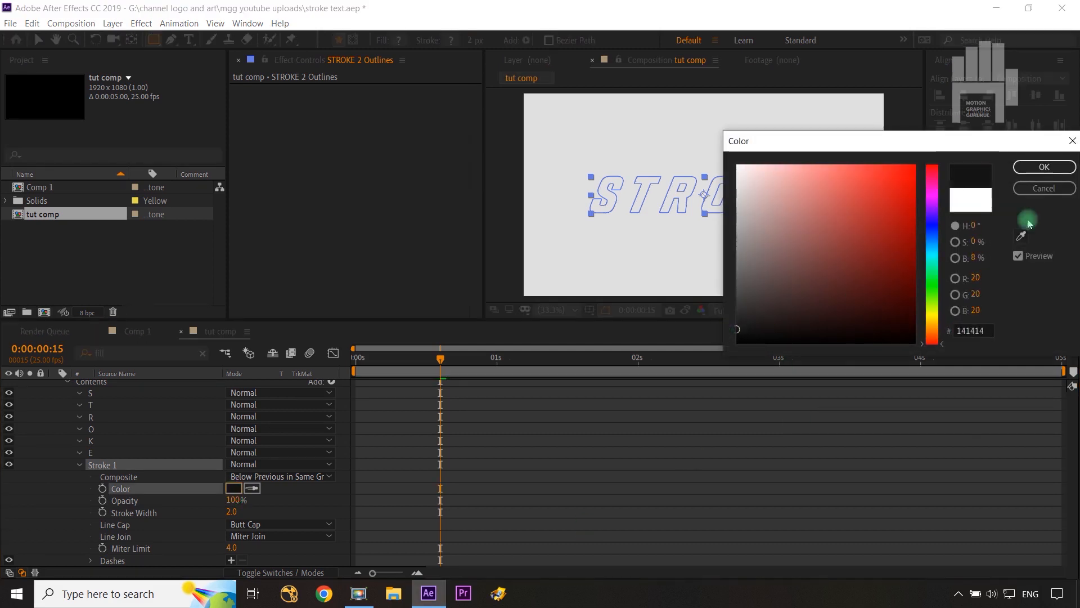
{"action": "left_click", "coordinate": [1042, 165]}
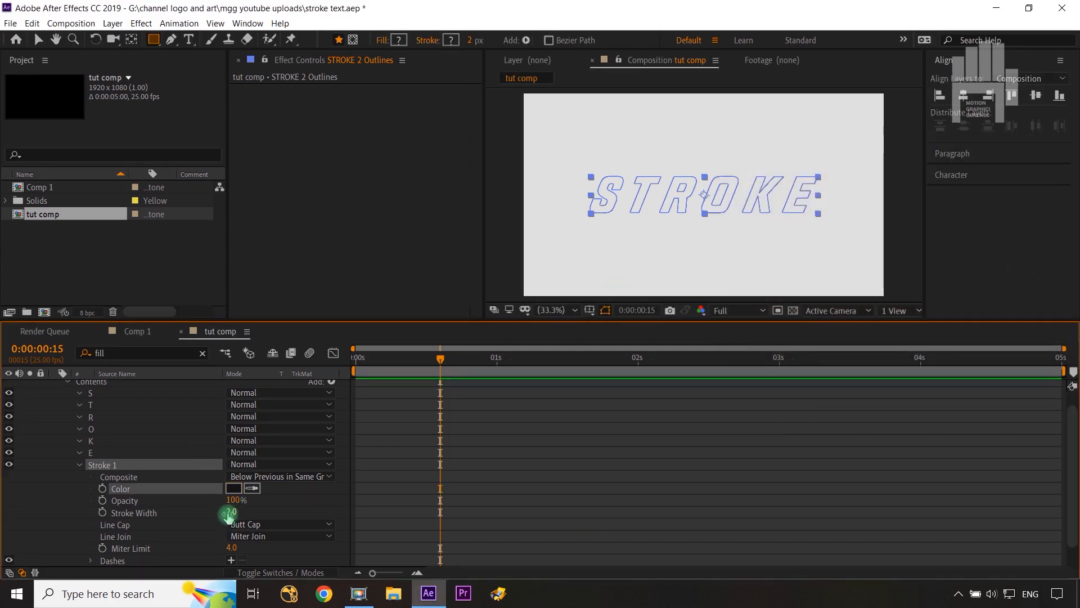
Set the Stroke Width of Stroke 1 to 6 and collapse its properties.
{"action": "type", "text": "6"}
{"action": "left_click", "coordinate": [291, 506]}
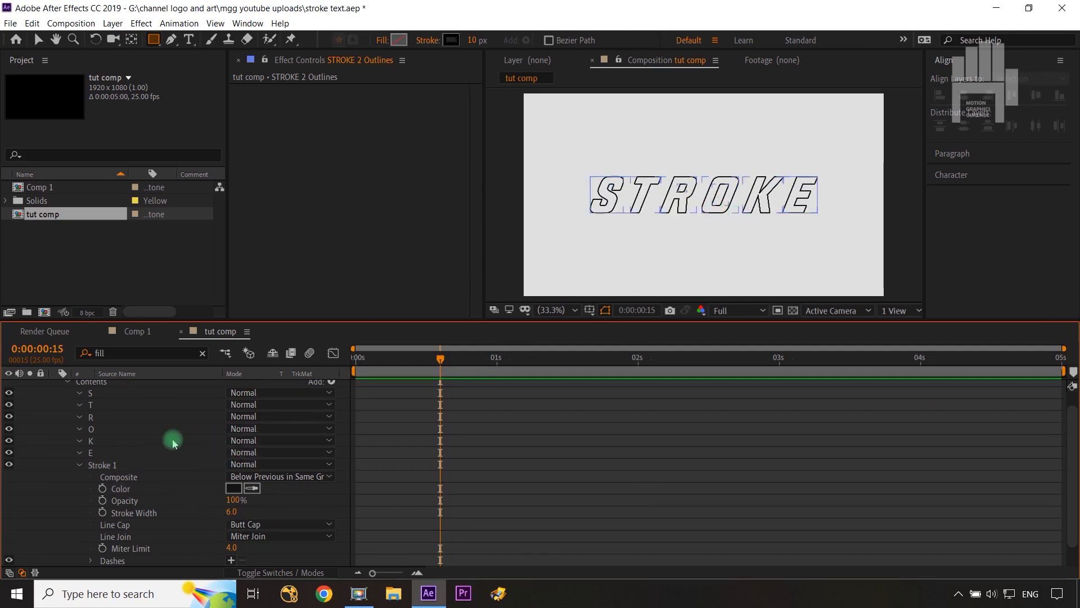
{"action": "left_click", "coordinate": [78, 466]}
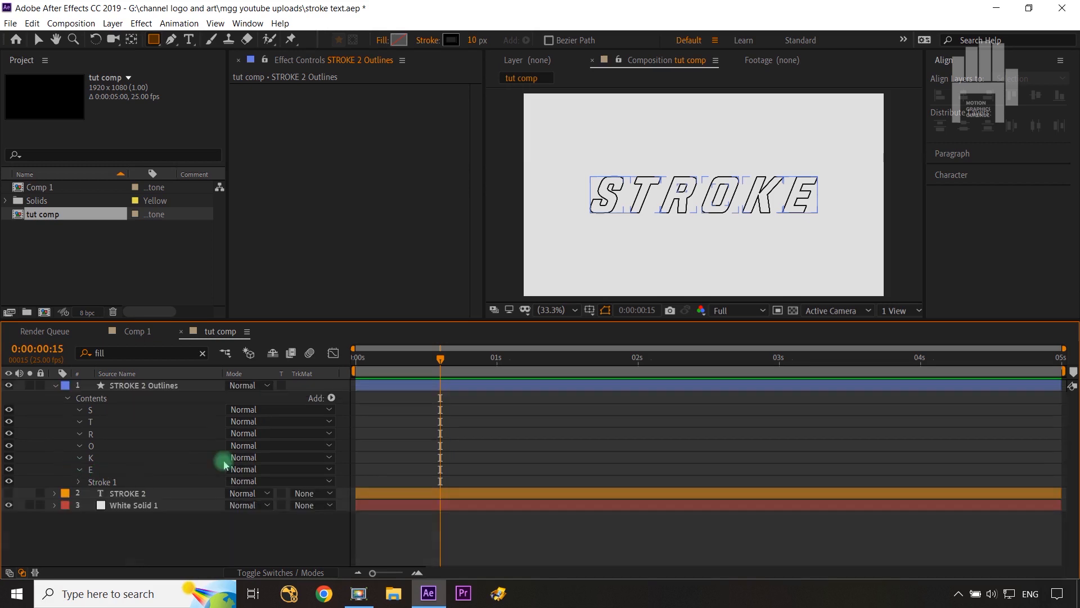
Add Trim Paths to the STROKE 2 Outlines contents and expand its properties.
{"action": "left_click", "coordinate": [332, 397]}
{"action": "left_click", "coordinate": [313, 319]}
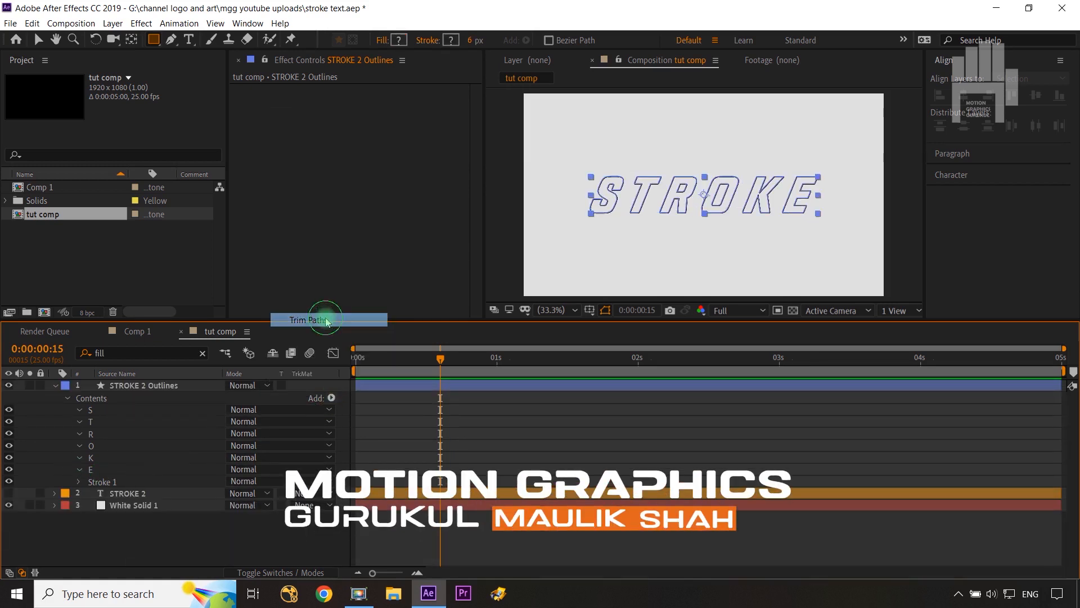
{"action": "left_click", "coordinate": [134, 382]}
{"action": "left_click", "coordinate": [97, 483]}
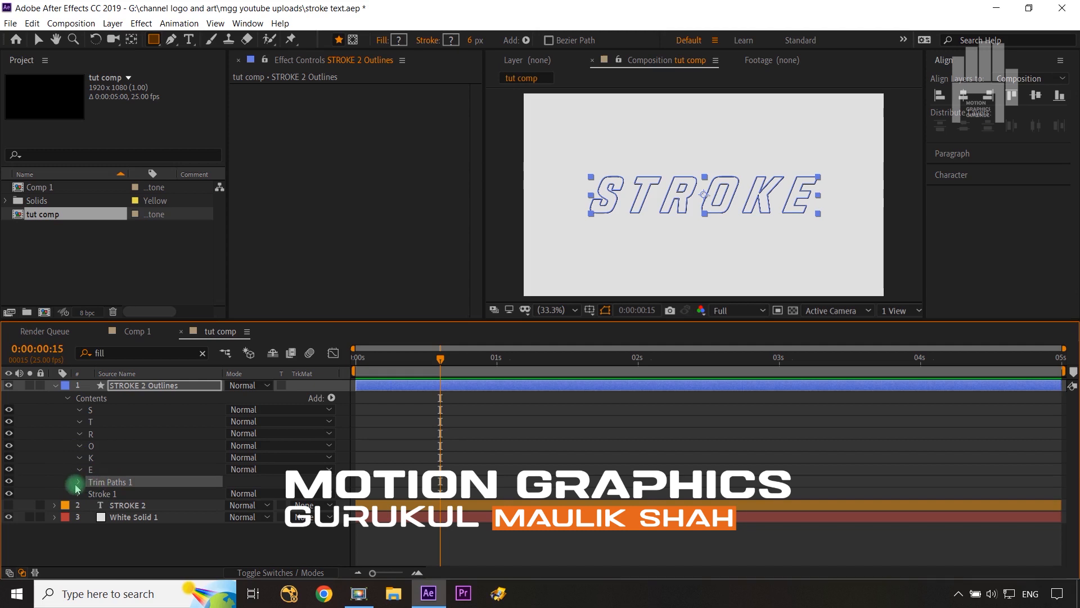
{"action": "left_click", "coordinate": [78, 482]}
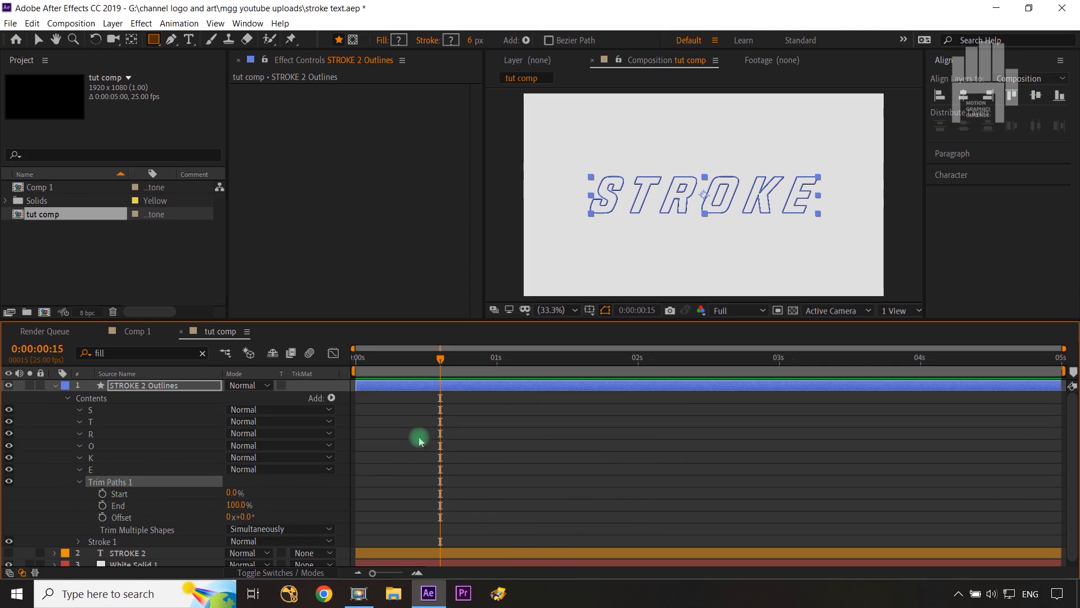
Keyframe the Trim Paths End value from 0% at 0:00:00:00 to 100% at 0:00:00:20.
{"action": "left_click_drag", "start_coordinate": [441, 360], "coordinate": [321, 375]}
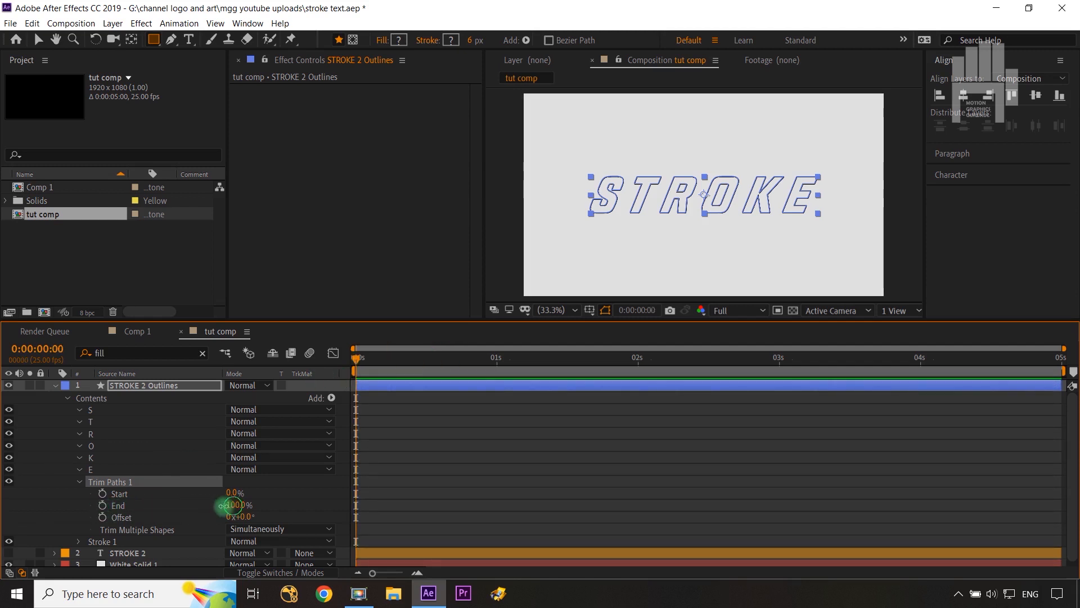
{"action": "left_click_drag", "start_coordinate": [233, 505], "coordinate": [106, 510]}
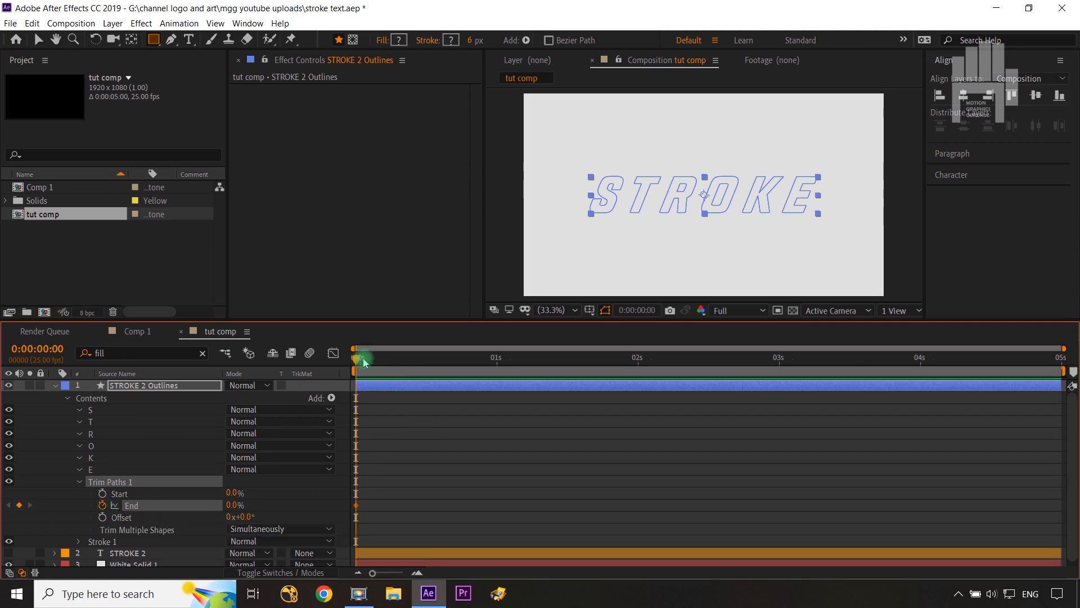
{"action": "key", "text": "shift+Page_Down"}
{"action": "key", "text": "shift+Page_Down"}
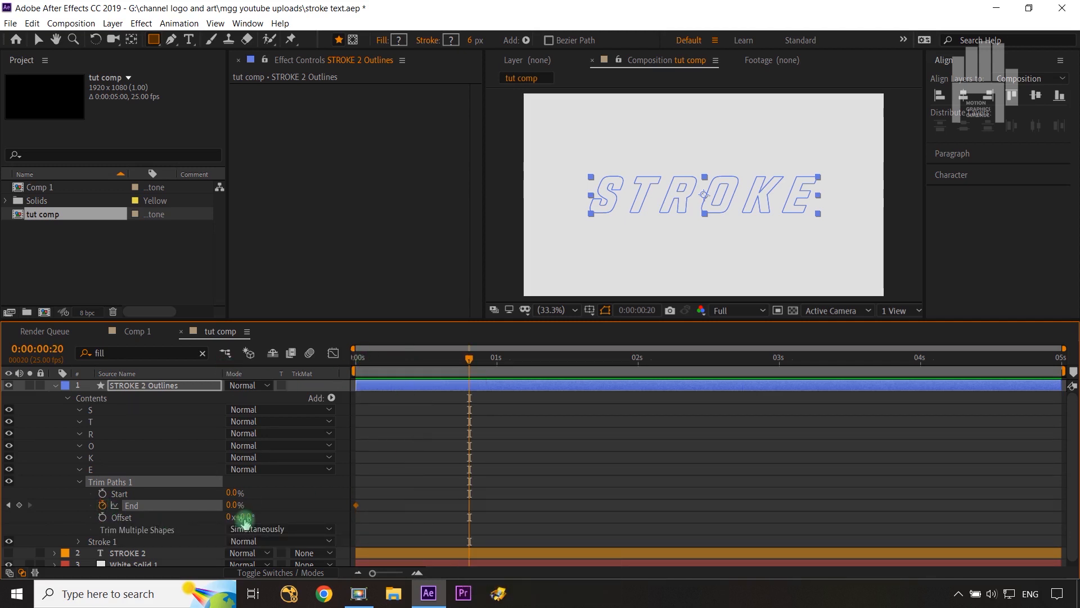
{"action": "left_click_drag", "start_coordinate": [232, 505], "coordinate": [367, 503]}
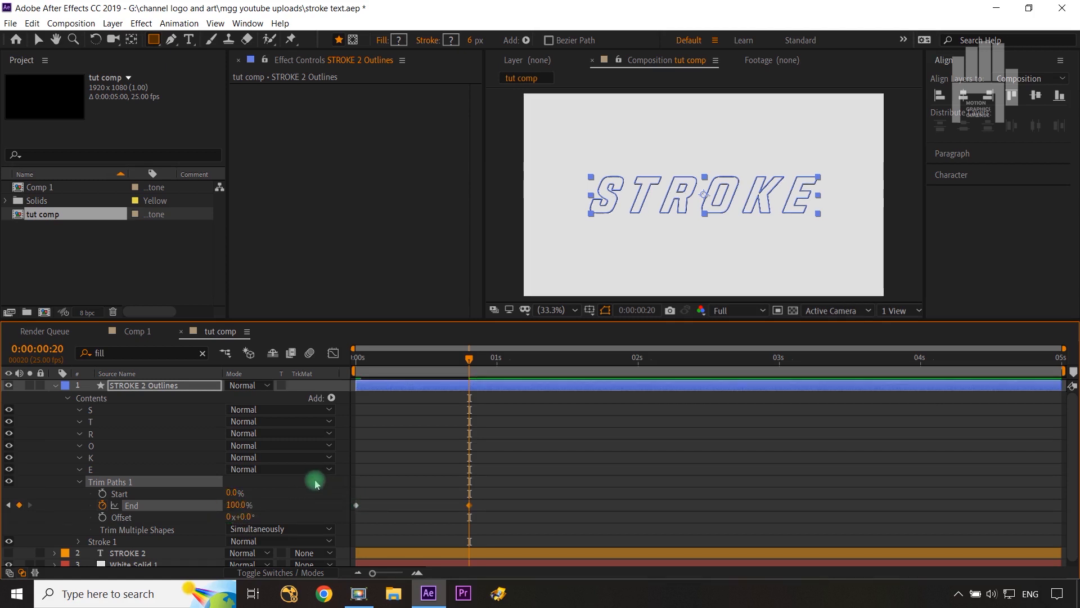
Keyframe the Trim Paths Offset at 0x+0.0° at 0:00:00:20 and -1x+0.0° at 0:00:00:00.
{"action": "left_click_drag", "start_coordinate": [499, 494], "coordinate": [344, 522]}
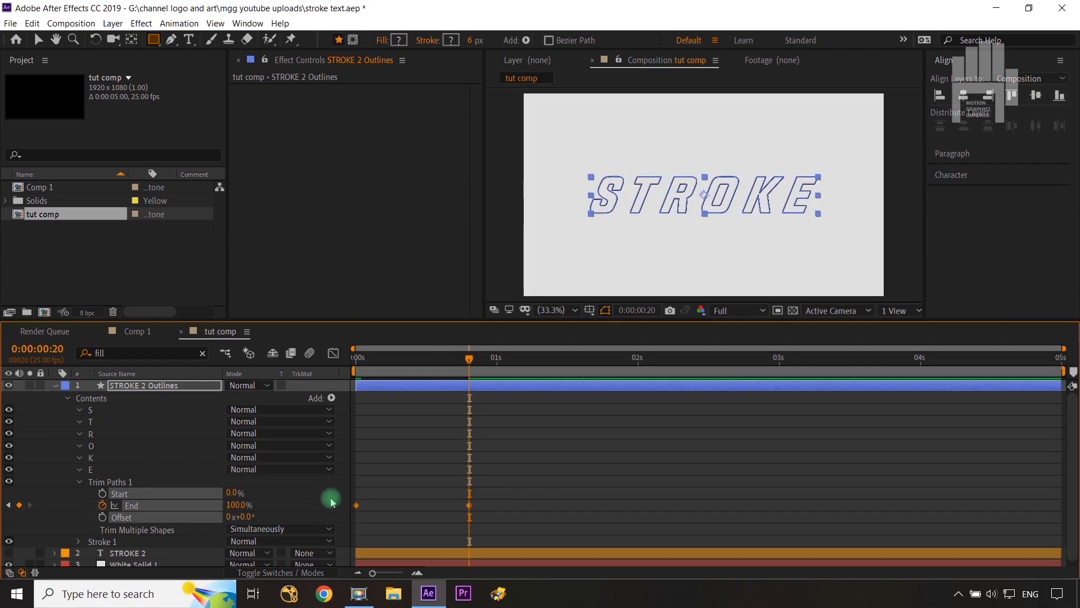
{"action": "left_click", "coordinate": [315, 498]}
{"action": "left_click", "coordinate": [103, 519]}
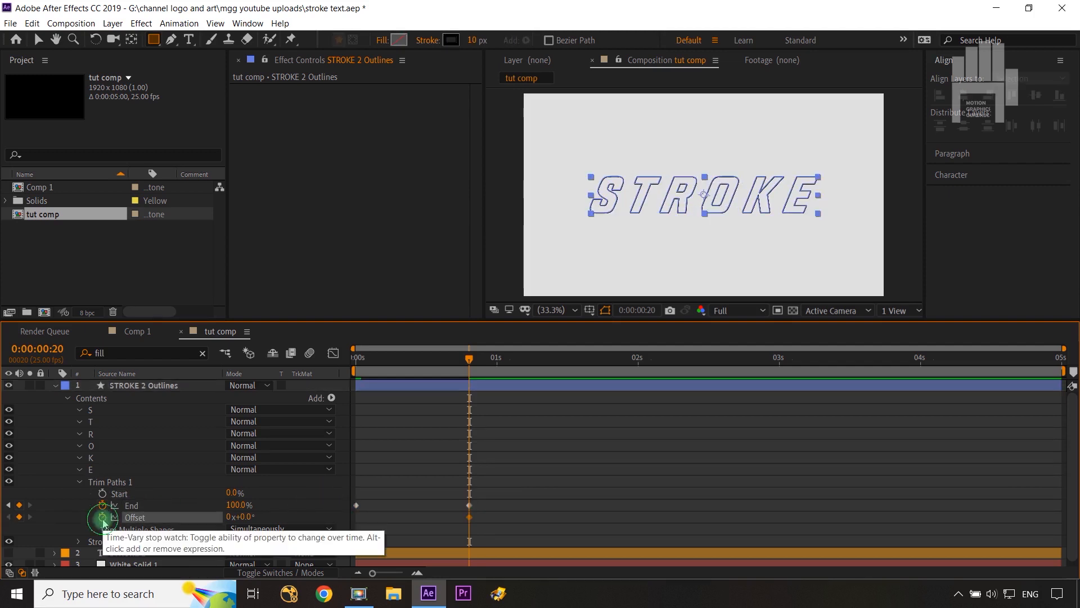
{"action": "left_click_drag", "start_coordinate": [487, 360], "coordinate": [313, 381]}
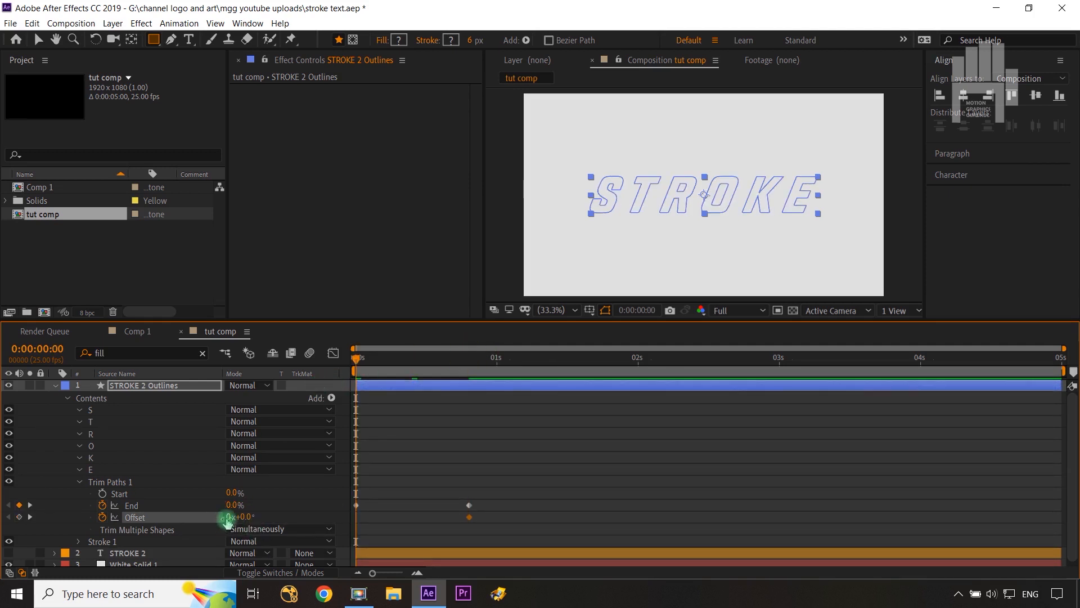
{"action": "left_click", "coordinate": [228, 517]}
{"action": "type", "text": "-1"}
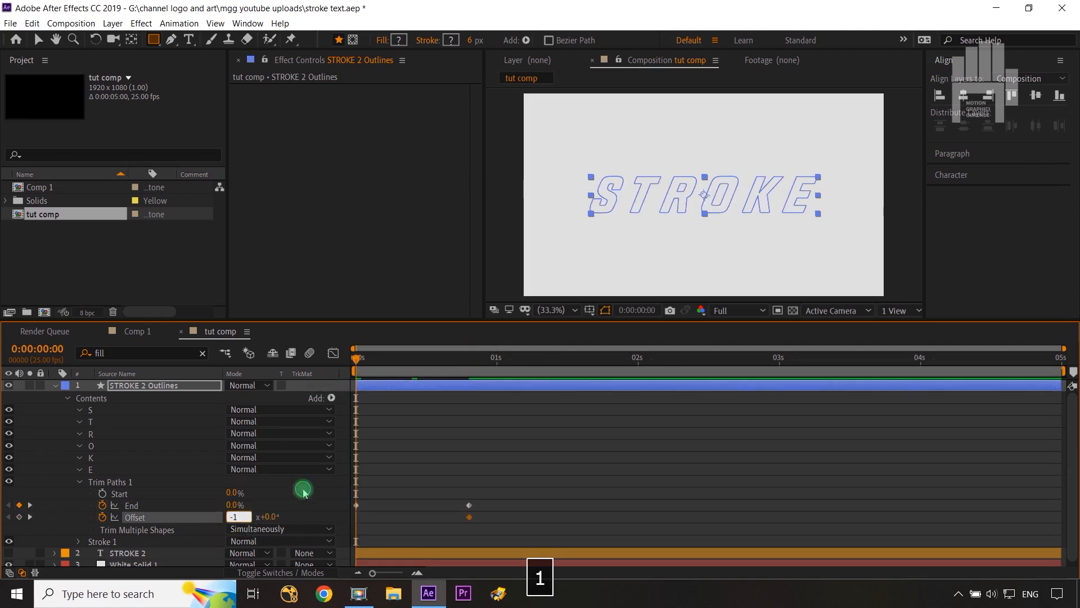
{"action": "left_click", "coordinate": [304, 492]}
Apply Easy Ease to the End and Offset keyframes and reshape their speed curves for a sharp early peak with a long ease-out.
{"action": "left_click_drag", "start_coordinate": [492, 498], "coordinate": [345, 533]}
{"action": "key", "text": "F9"}
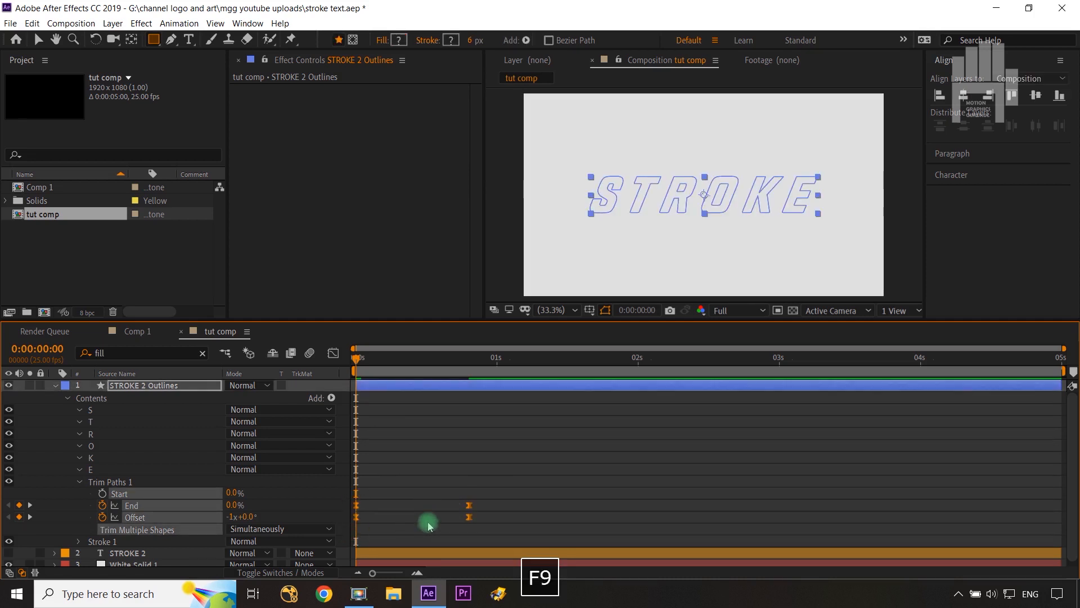
{"action": "left_click", "coordinate": [333, 355]}
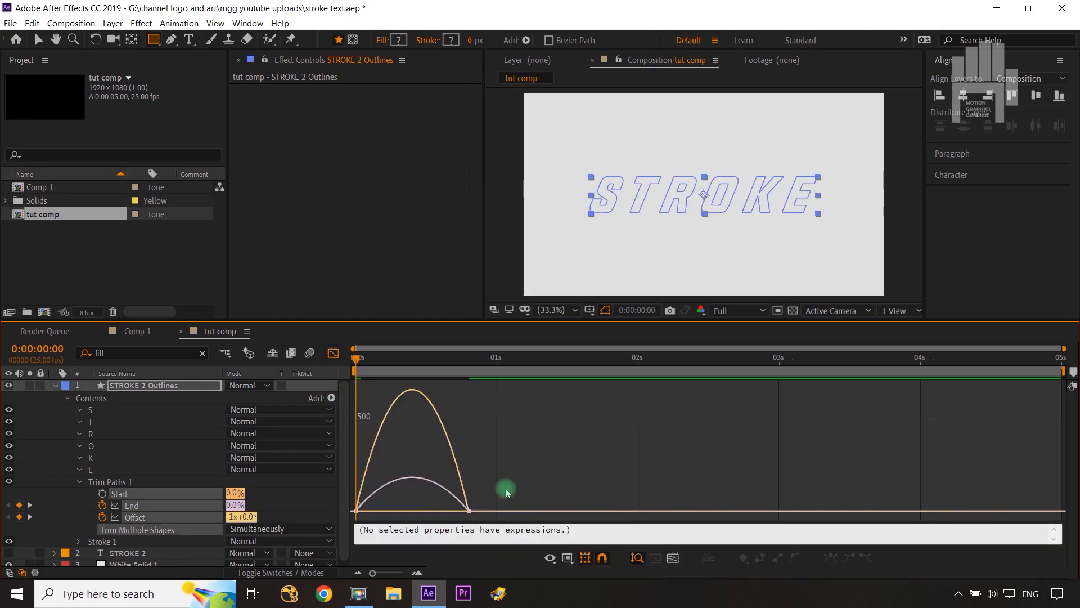
{"action": "left_click_drag", "start_coordinate": [514, 487], "coordinate": [277, 547]}
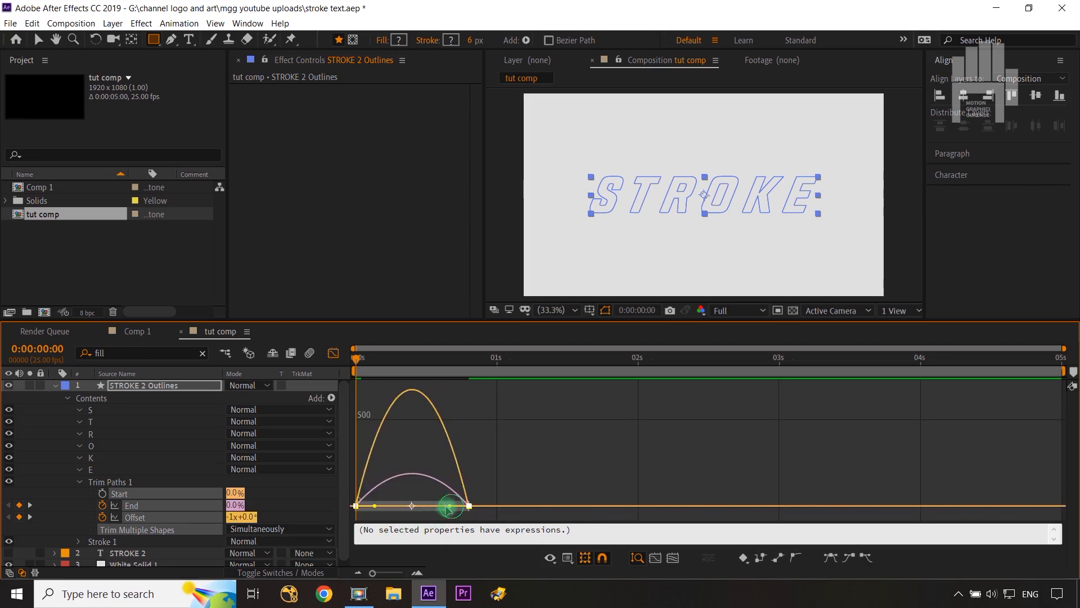
{"action": "left_click_drag", "start_coordinate": [449, 507], "coordinate": [363, 498]}
{"action": "left_click", "coordinate": [333, 353]}
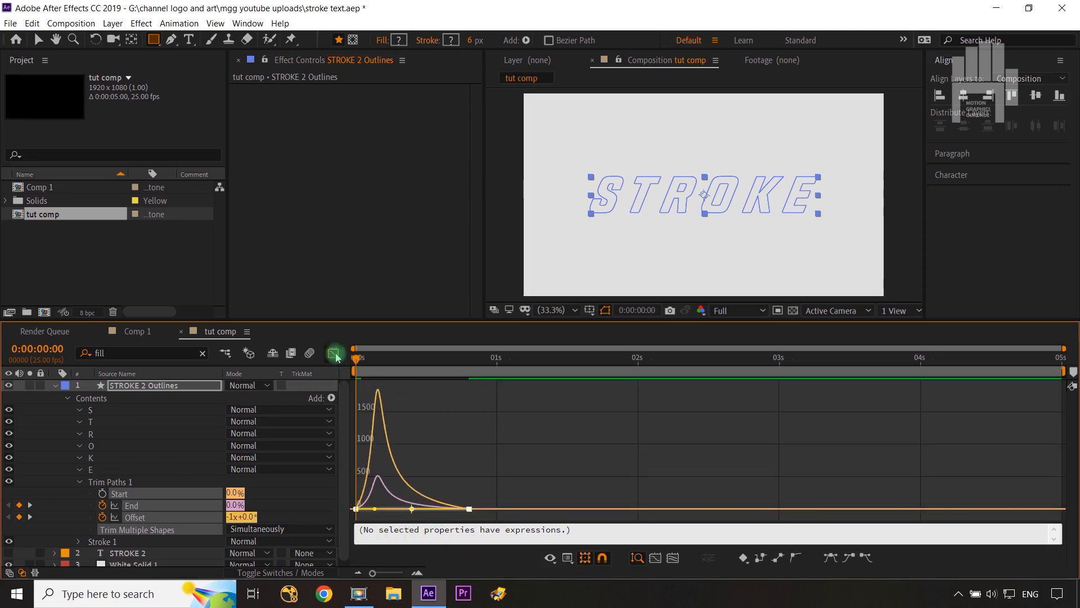
Show only the keyframed properties of the STROKE 2 Outlines layer and scrub through the stroke animation to 0:00:00:11.
{"action": "left_click", "coordinate": [54, 386]}
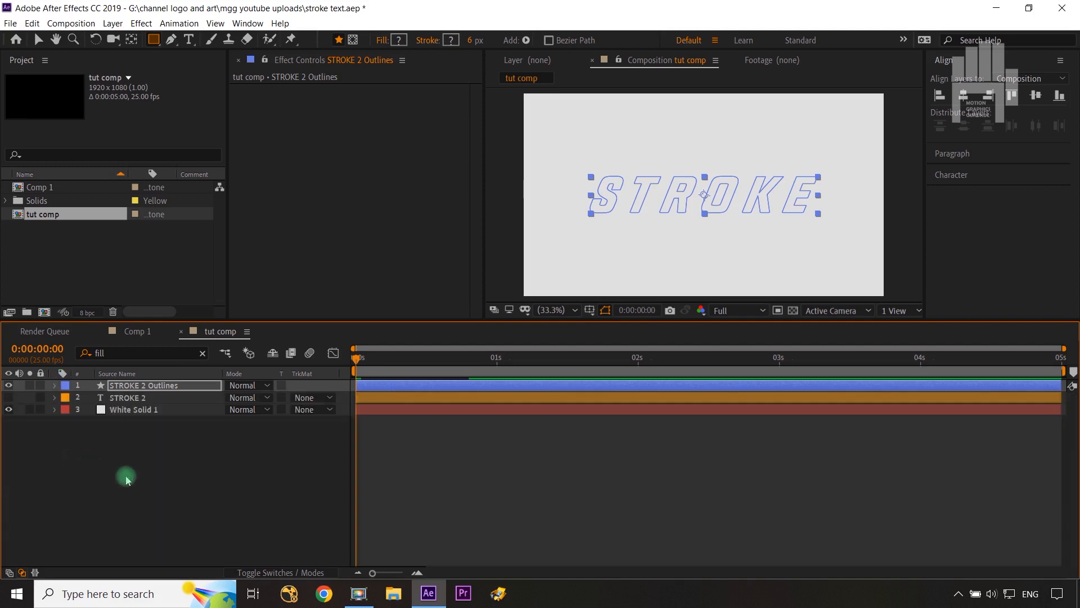
{"action": "left_click", "coordinate": [169, 386]}
{"action": "key", "text": "u"}
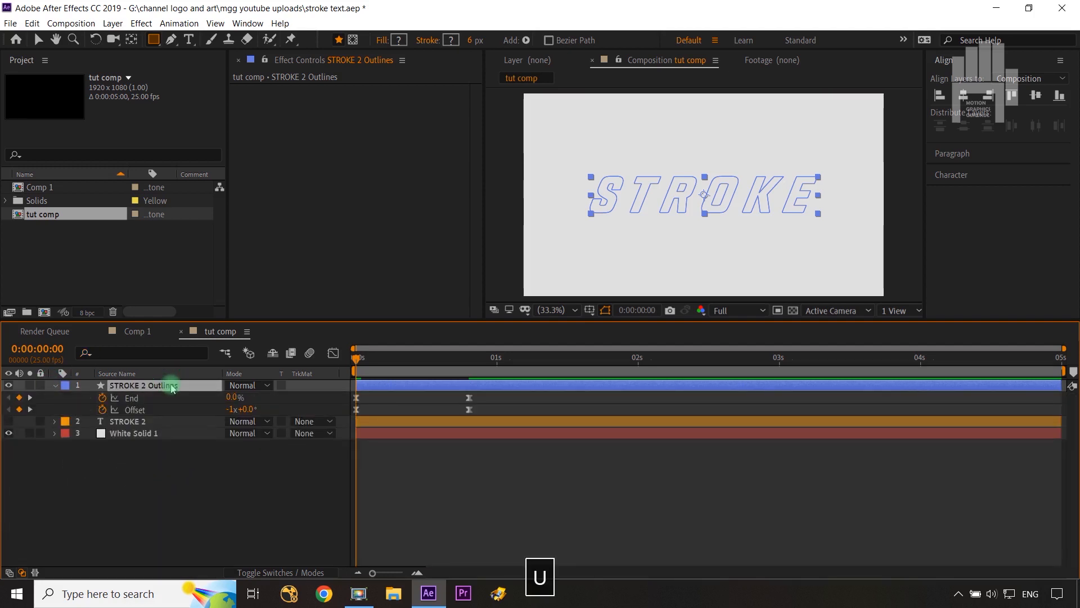
{"action": "mouse_move", "coordinate": [358, 358]}
{"action": "left_mouse_down"}
{"action": "mouse_move", "coordinate": [423, 378]}
{"action": "mouse_move", "coordinate": [378, 381]}
{"action": "mouse_move", "coordinate": [453, 378]}
{"action": "mouse_move", "coordinate": [446, 357]}
{"action": "mouse_move", "coordinate": [389, 360]}
{"action": "mouse_move", "coordinate": [417, 357]}
{"action": "left_mouse_up"}
{"action": "left_click", "coordinate": [311, 475]}
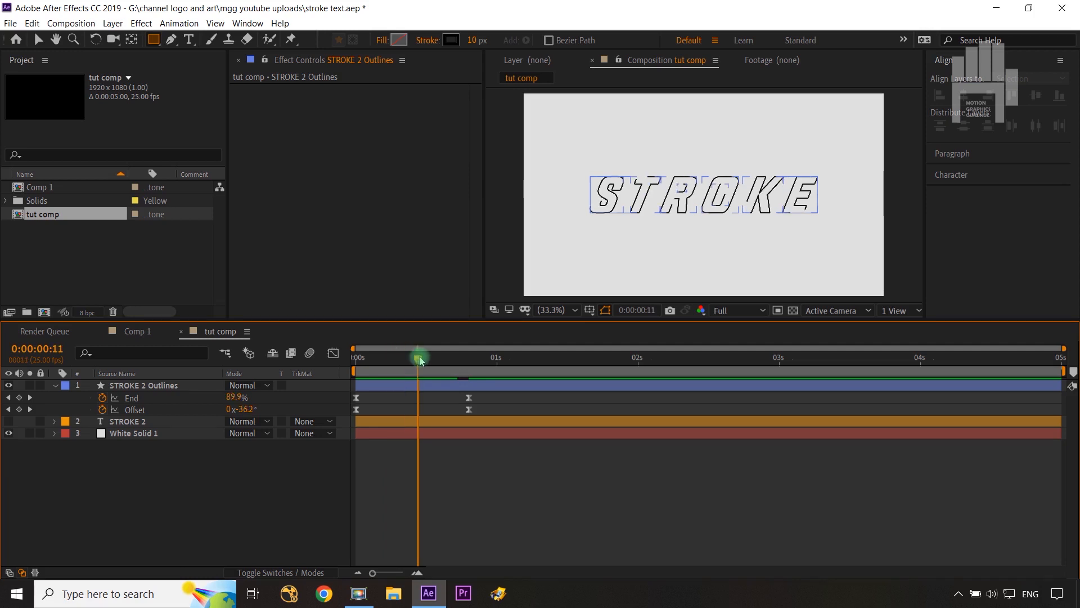
Turn on the STROKE 2 text layer's visibility and compare it with the outlines at 0:00:00:20 and 0:00:00:00.
{"action": "left_click", "coordinate": [135, 422]}
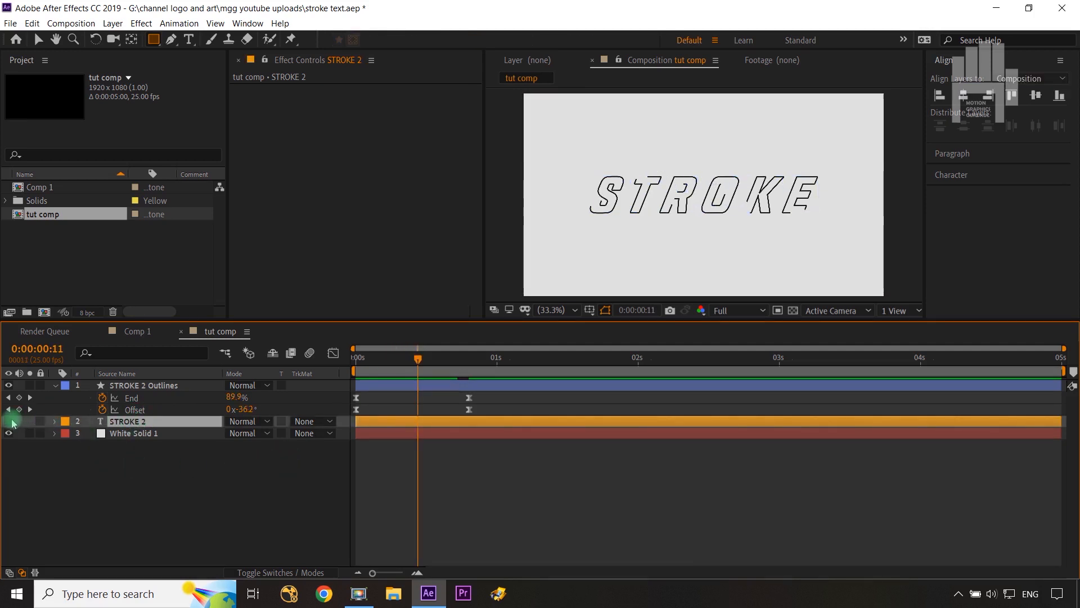
{"action": "left_click", "coordinate": [12, 423]}
{"action": "mouse_move", "coordinate": [419, 358]}
{"action": "left_mouse_down"}
{"action": "mouse_move", "coordinate": [443, 363]}
{"action": "mouse_move", "coordinate": [358, 360]}
{"action": "mouse_move", "coordinate": [471, 377]}
{"action": "left_mouse_up"}
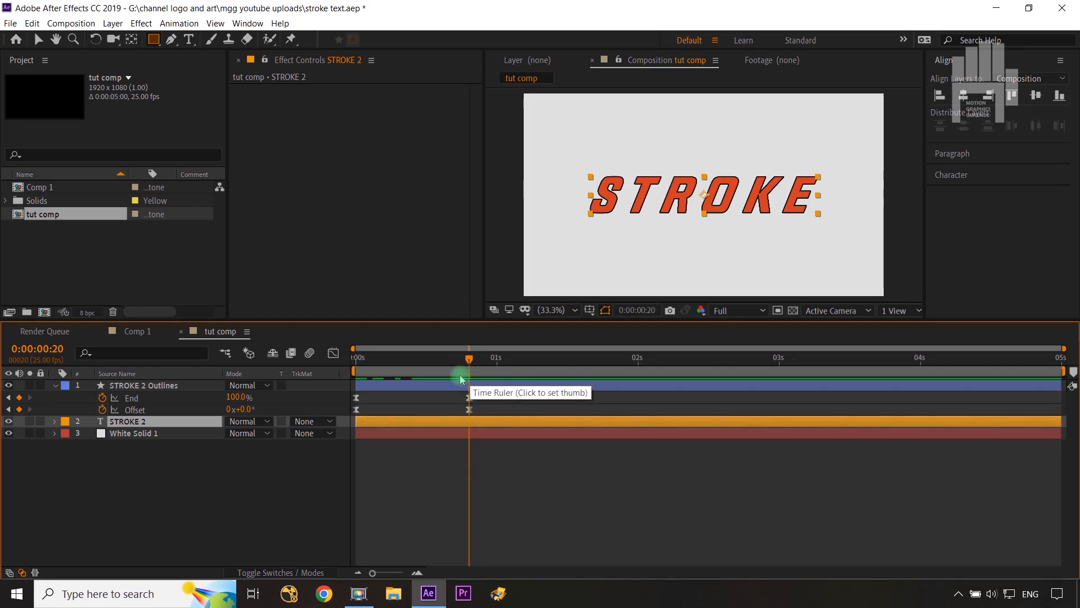
{"action": "left_click", "coordinate": [125, 421]}
{"action": "left_click", "coordinate": [150, 387]}
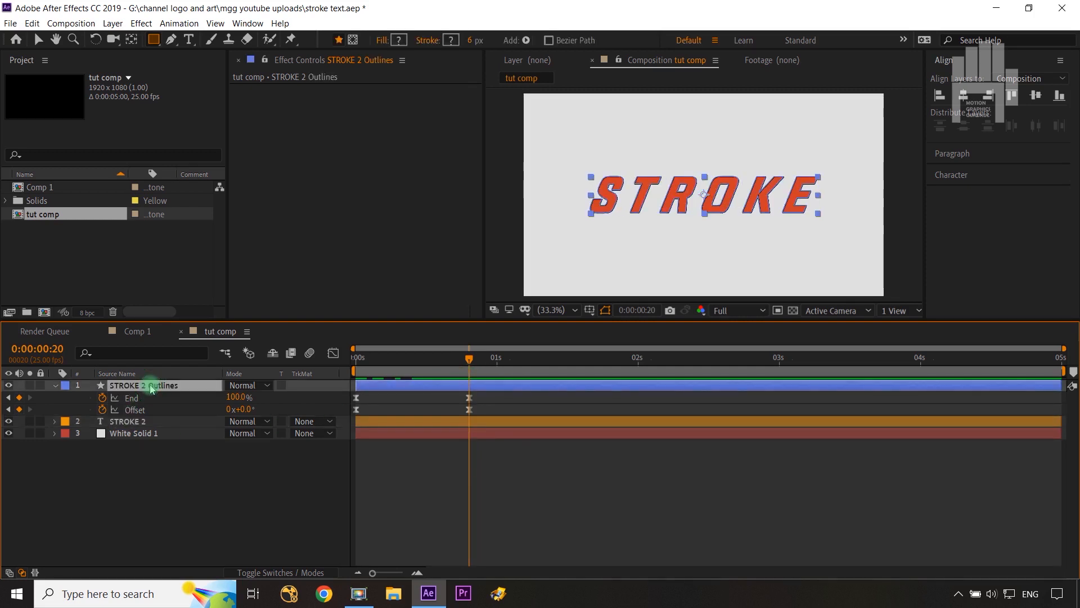
{"action": "left_click", "coordinate": [143, 422]}
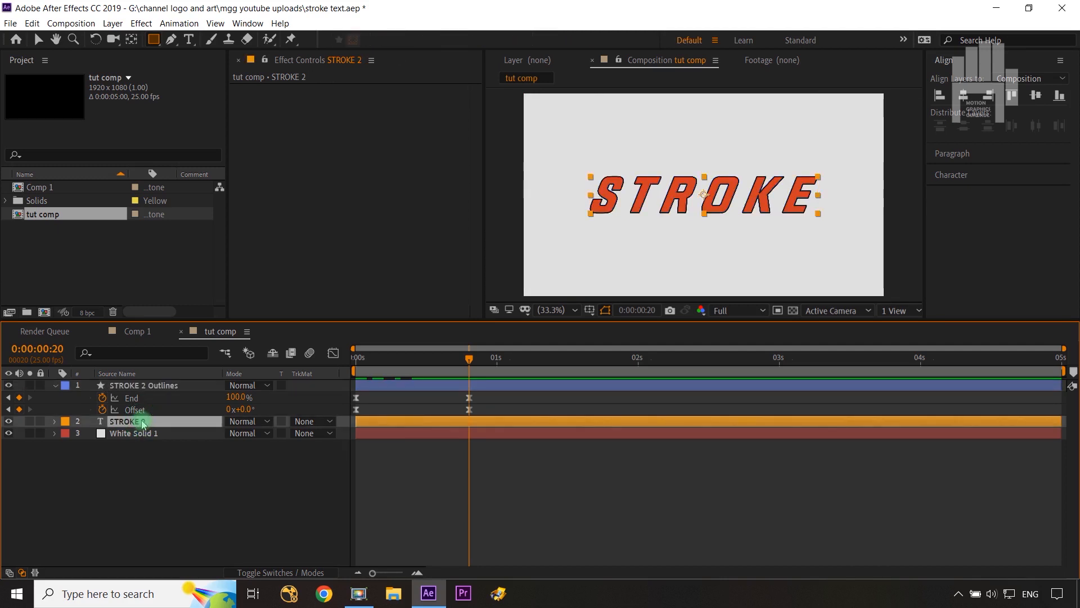
{"action": "left_click_drag", "start_coordinate": [467, 360], "coordinate": [356, 360]}
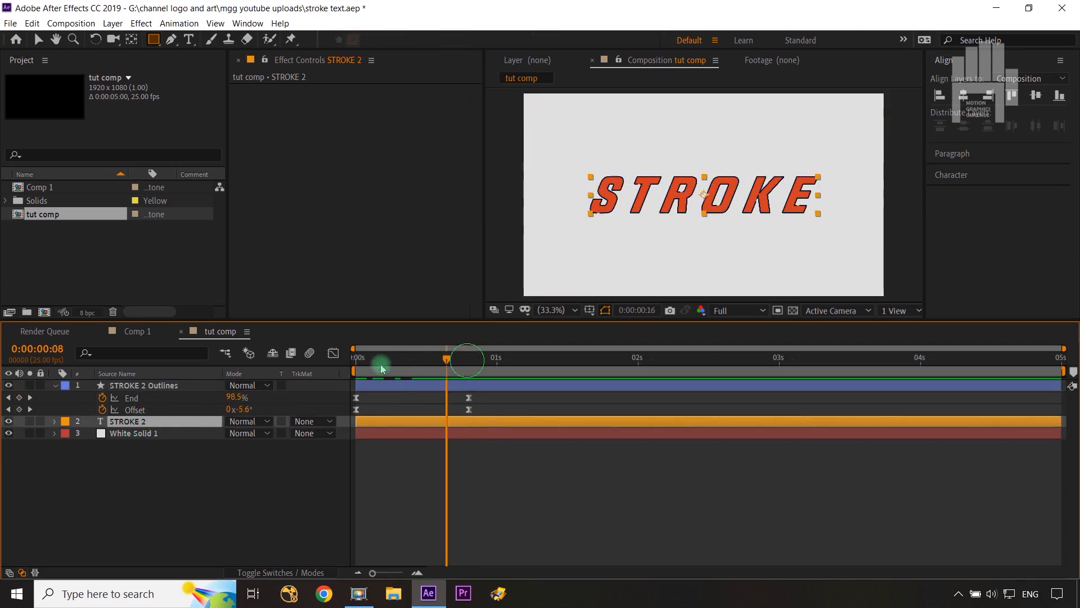
Filter the STROKE 2 Outlines properties by "path" and enable keyframing for every letter's Path at 0:00:00:00.
{"action": "left_click", "coordinate": [156, 387]}
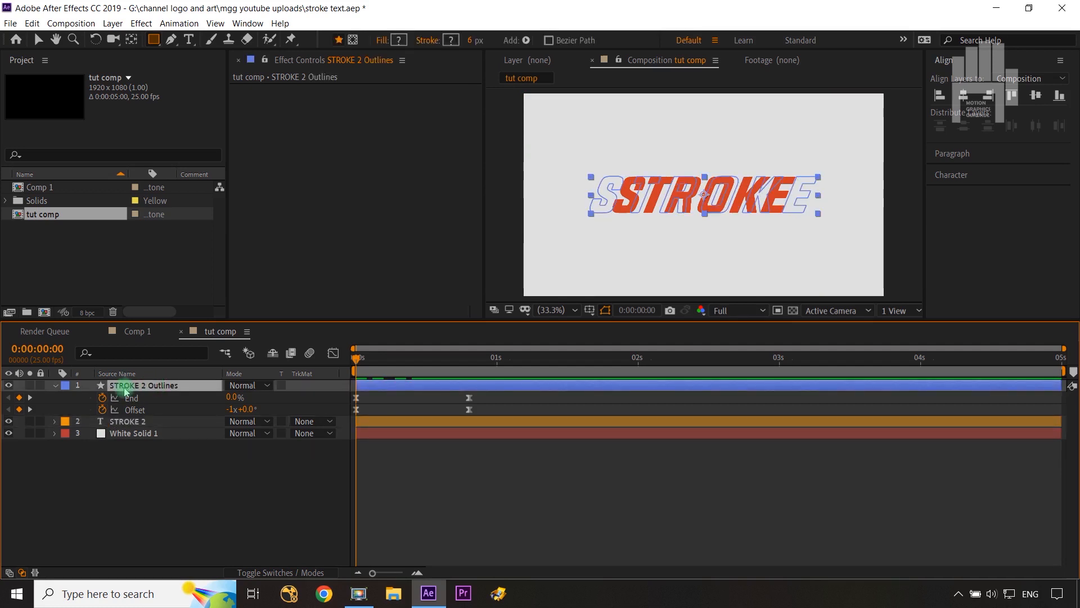
{"action": "left_click", "coordinate": [150, 354]}
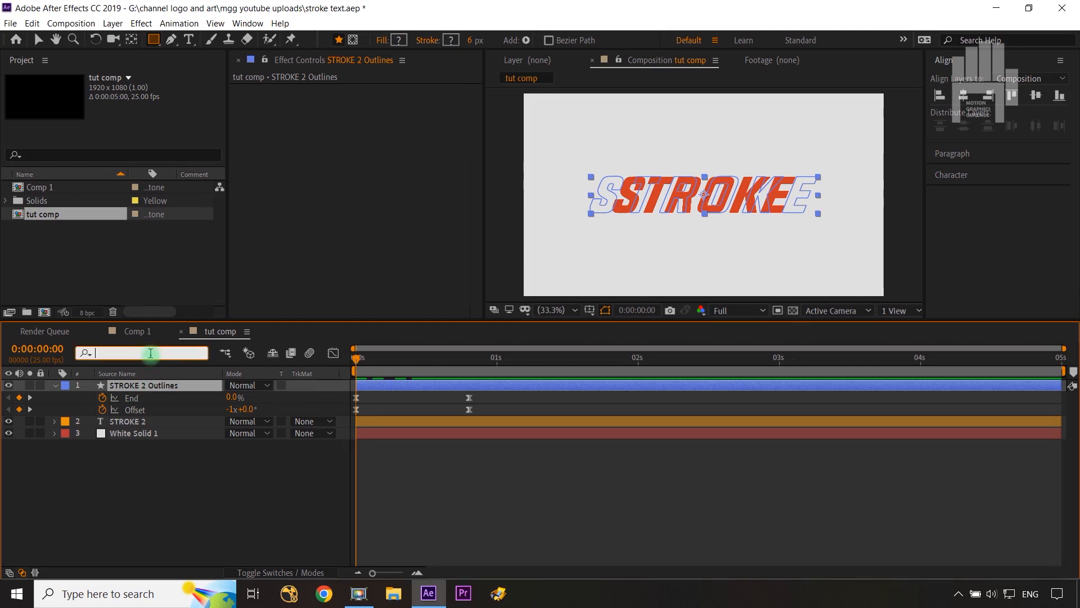
{"action": "type", "text": "path"}
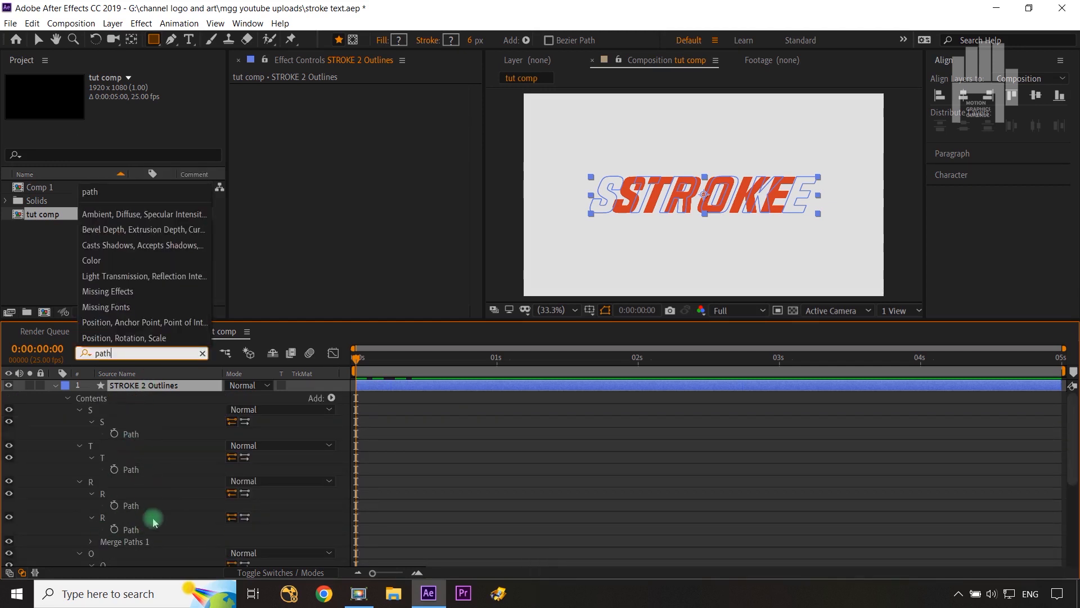
{"action": "left_click", "coordinate": [114, 434]}
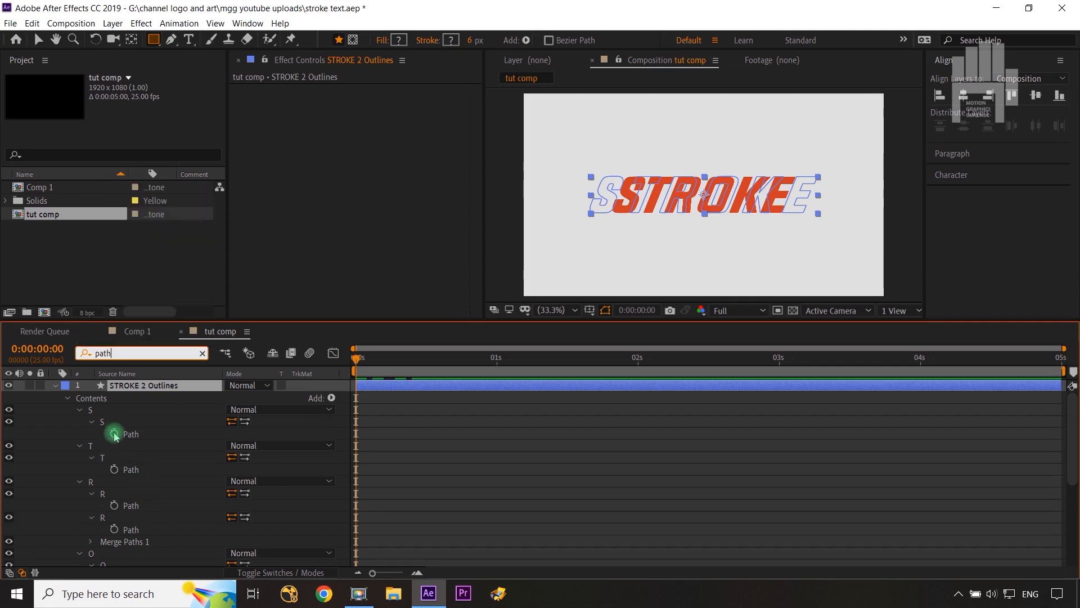
{"action": "left_click", "coordinate": [115, 469]}
{"action": "left_click", "coordinate": [114, 505]}
{"action": "left_click", "coordinate": [115, 529]}
{"action": "left_click", "coordinate": [71, 398]}
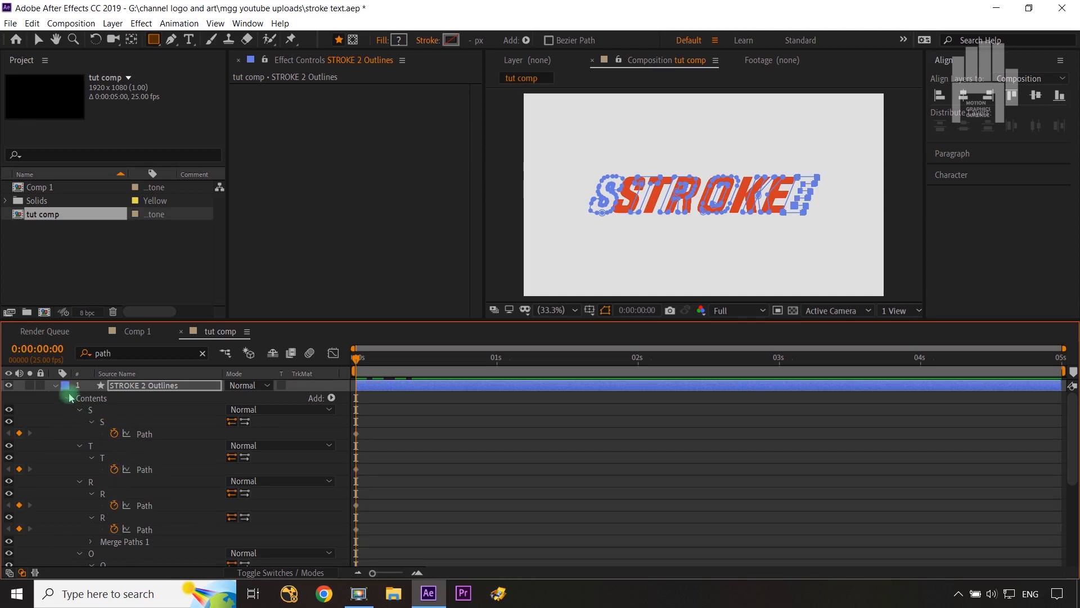
Reveal the layer's keyframed properties and move all the Path keyframes slightly past the final End and Offset keyframes.
{"action": "left_click", "coordinate": [54, 385]}
{"action": "left_click", "coordinate": [147, 384]}
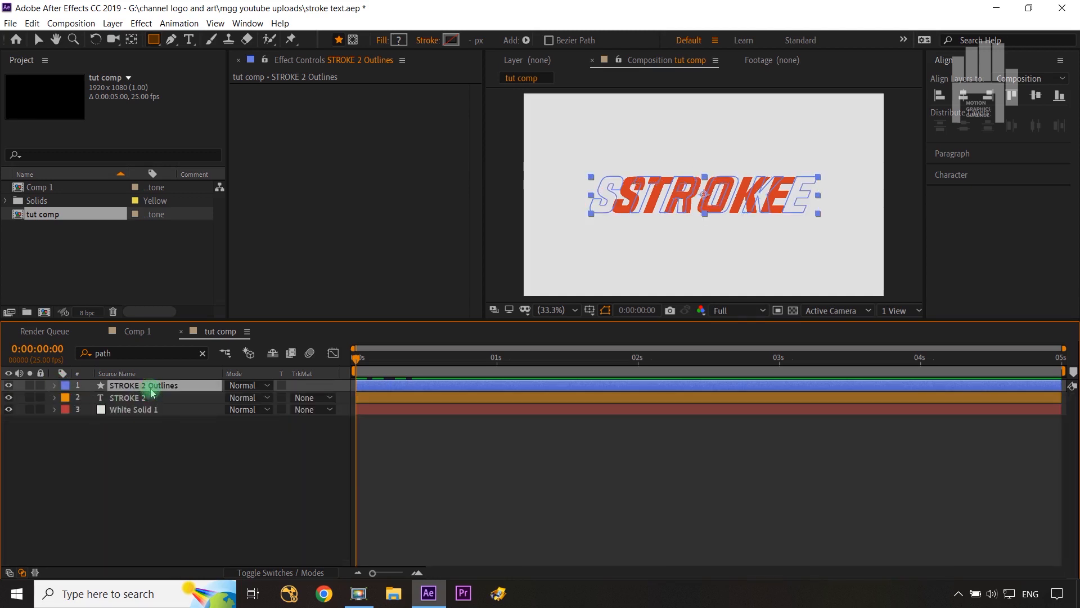
{"action": "key", "text": "u"}
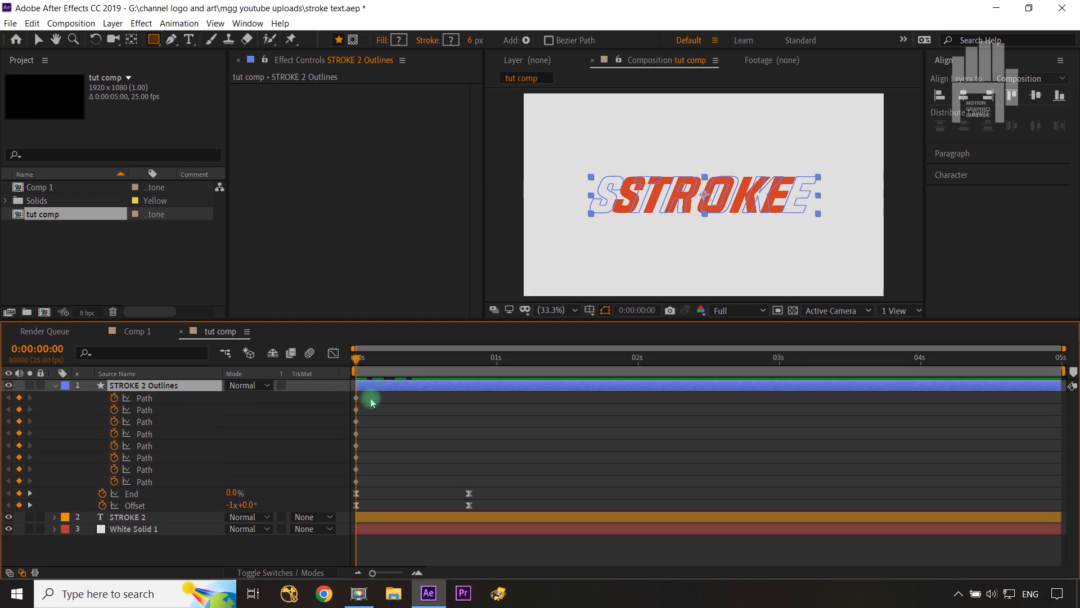
{"action": "left_click_drag", "start_coordinate": [371, 396], "coordinate": [340, 487]}
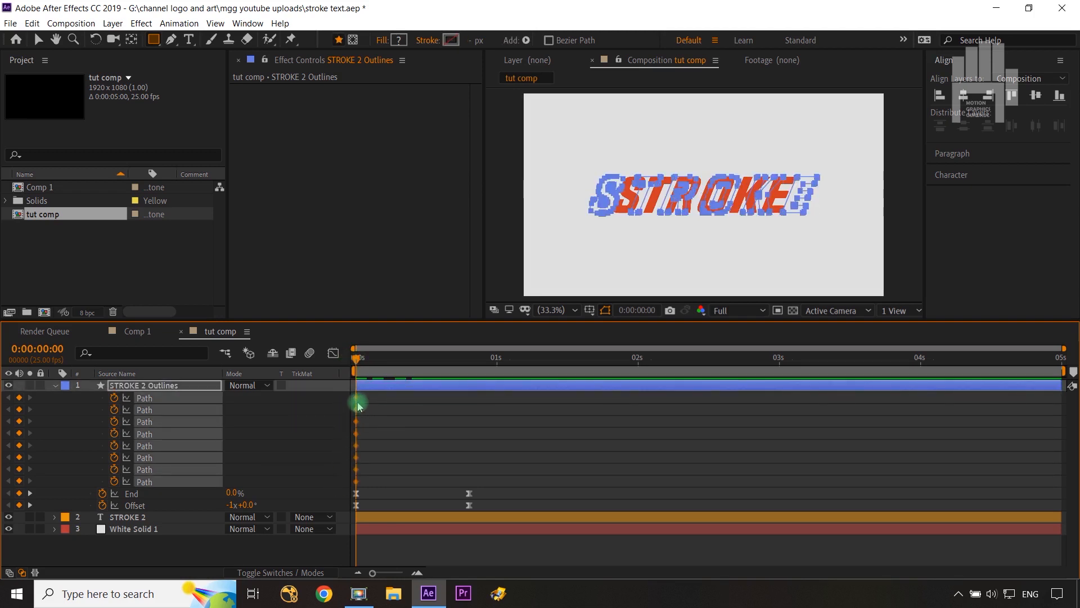
{"action": "left_click_drag", "start_coordinate": [358, 406], "coordinate": [481, 422]}
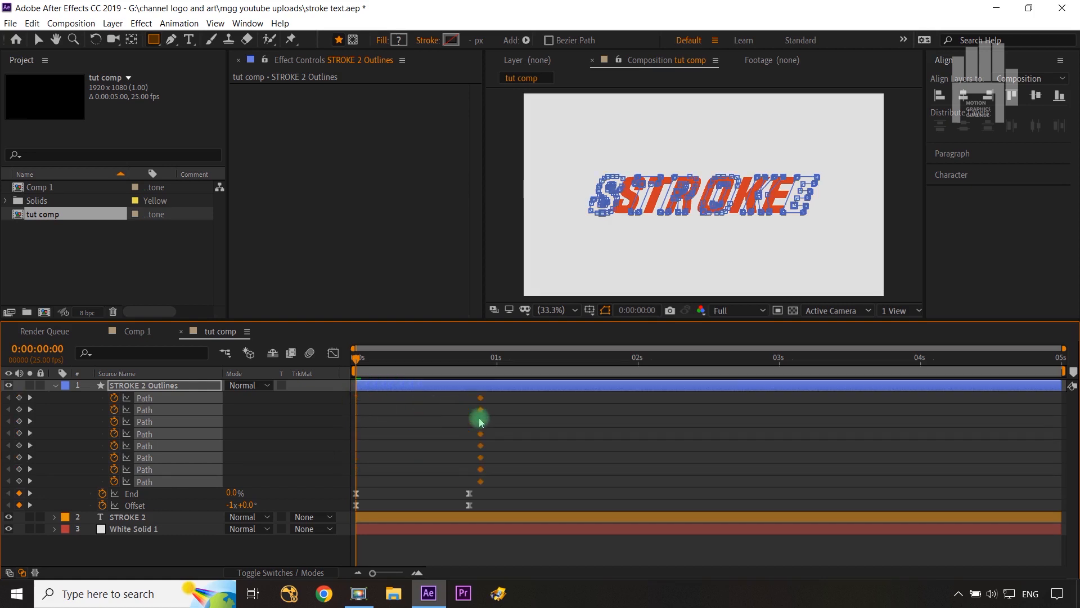
At 0:00:00:00, move the E outline path so it lines up exactly with the E of the red text.
{"action": "scroll", "coordinate": [765, 170], "scroll_direction": "up", "scroll_amount": 5}
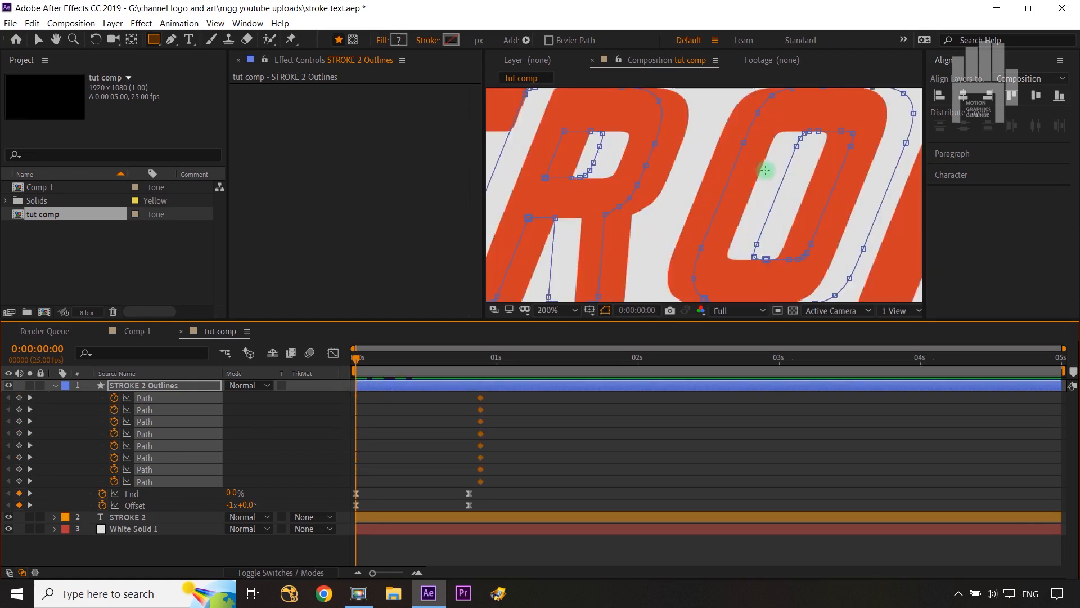
{"action": "scroll", "coordinate": [751, 231], "scroll_direction": "down", "scroll_amount": 2}
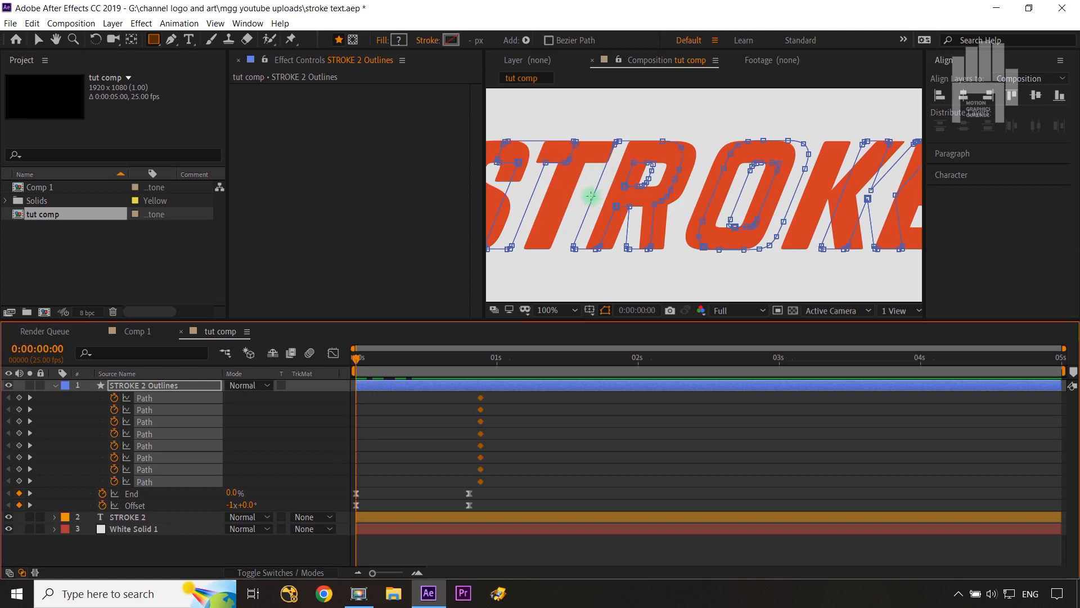
{"action": "scroll", "coordinate": [591, 196], "scroll_direction": "down", "scroll_amount": 1}
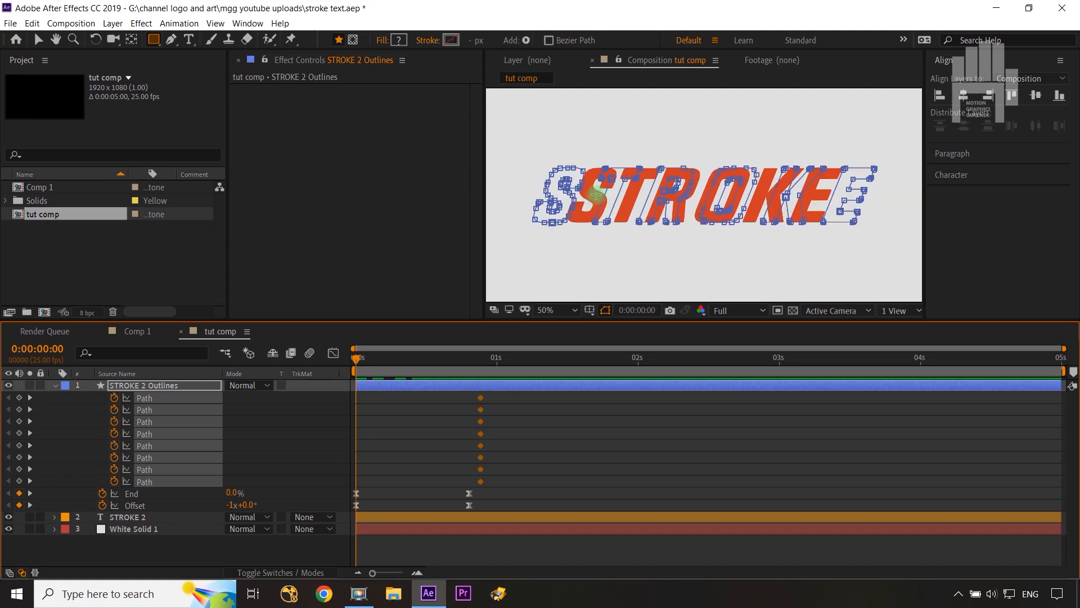
{"action": "left_click", "coordinate": [260, 441]}
{"action": "left_click", "coordinate": [148, 482]}
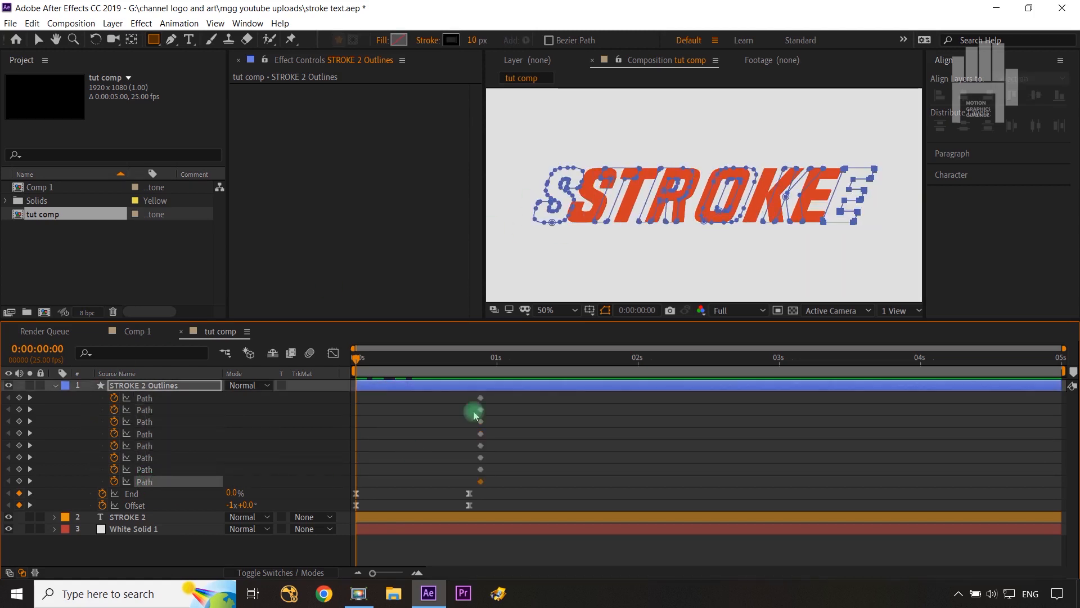
{"action": "key", "text": "v"}
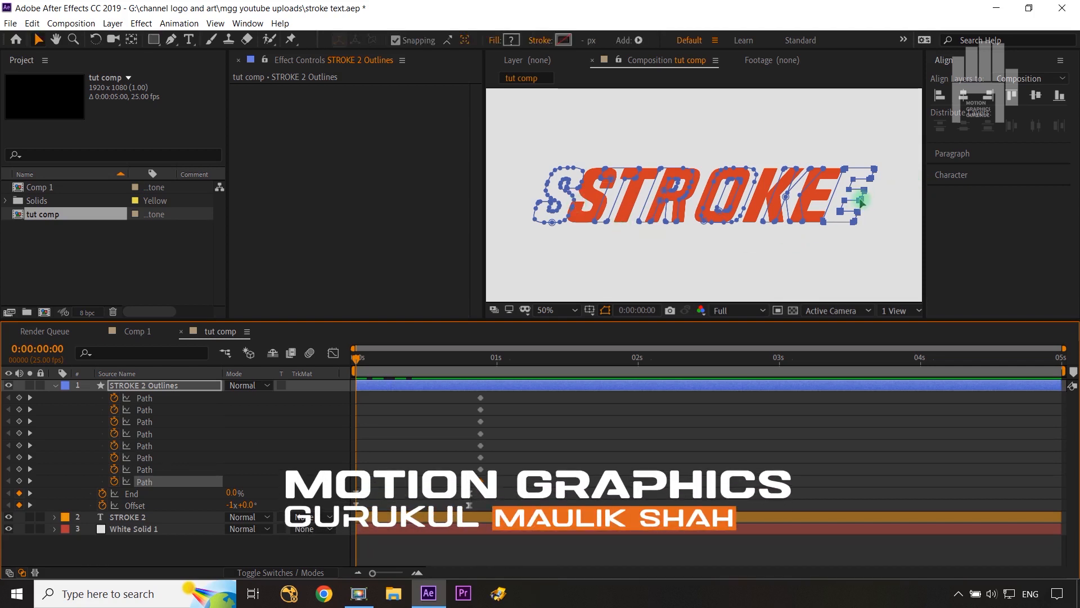
{"action": "left_click_drag", "start_coordinate": [861, 201], "coordinate": [660, 187]}
{"action": "scroll", "coordinate": [875, 197], "scroll_direction": "up", "scroll_amount": 1}
{"action": "key", "text": "space"}
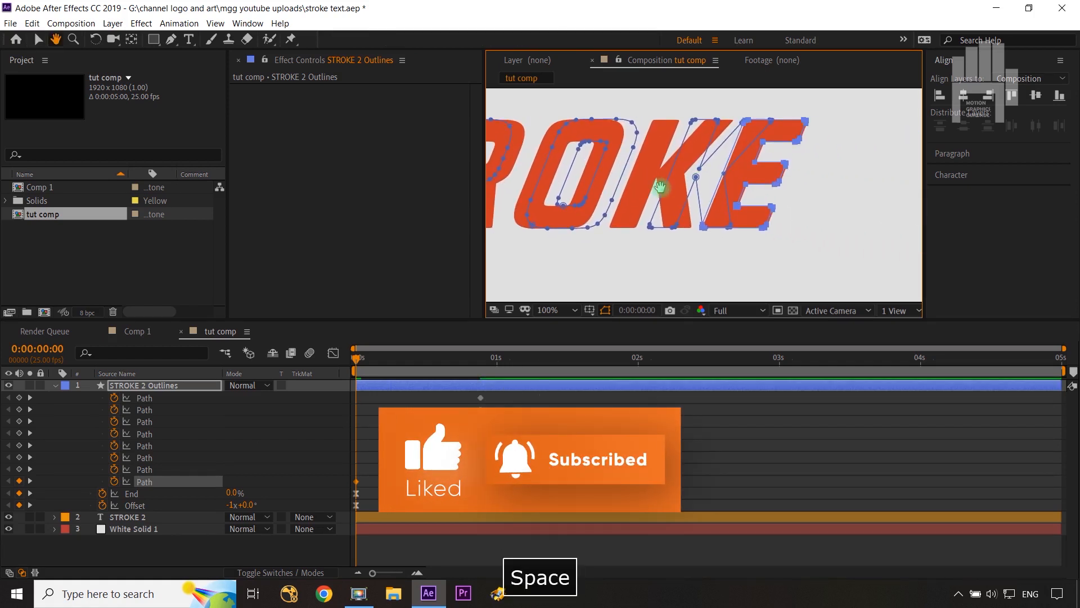
{"action": "scroll", "coordinate": [740, 202], "scroll_direction": "up", "scroll_amount": 1}
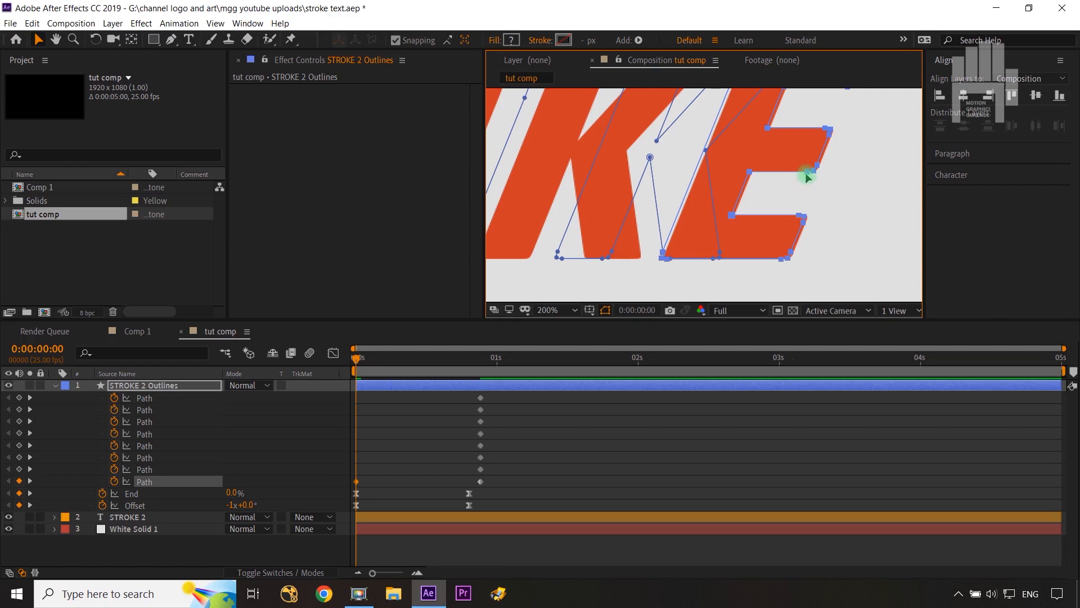
{"action": "left_click_drag", "start_coordinate": [808, 176], "coordinate": [812, 175]}
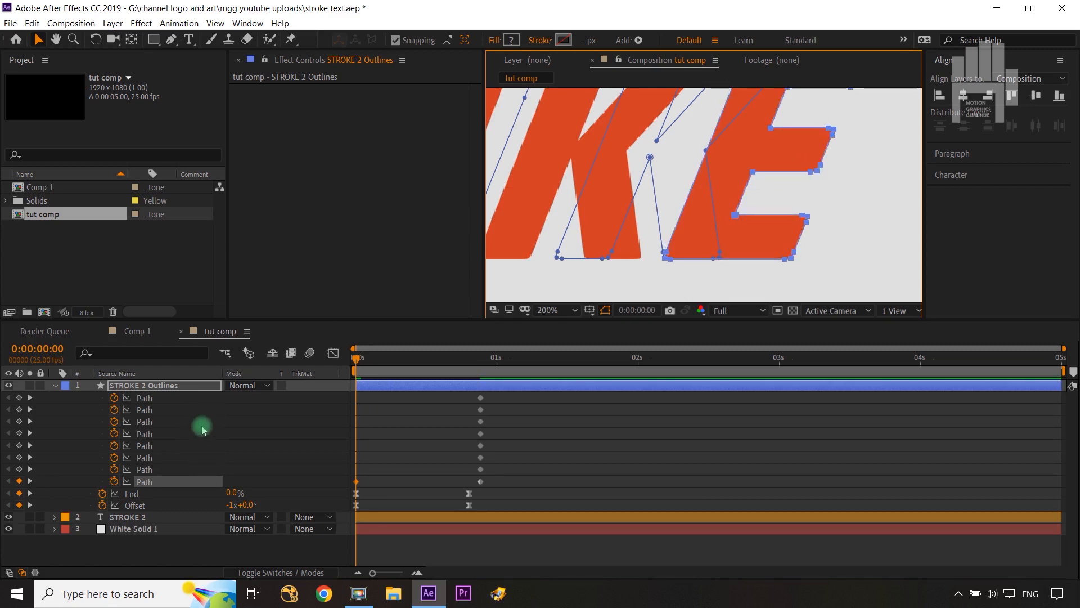
Align the K path and both O paths with their matching letters in the red text at 0:00:00:00.
{"action": "left_click", "coordinate": [145, 469]}
{"action": "left_click_drag", "start_coordinate": [649, 158], "coordinate": [571, 158]}
{"action": "left_click", "coordinate": [144, 458]}
{"action": "left_click", "coordinate": [144, 445], "text": "shift"}
{"action": "left_click_drag", "start_coordinate": [610, 244], "coordinate": [583, 245]}
{"action": "key", "text": "Right"}
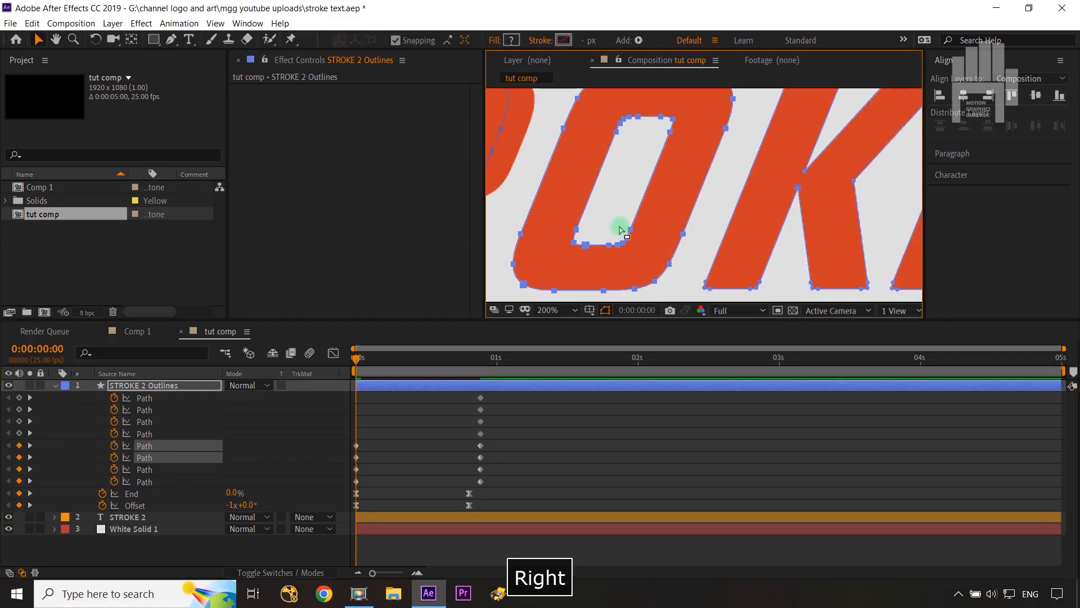
Align the R, T and S paths with their matching red letters at 0:00:00:00 and deselect everything.
{"action": "left_click", "coordinate": [145, 434]}
{"action": "left_click_drag", "start_coordinate": [634, 187], "coordinate": [862, 196]}
{"action": "left_click", "coordinate": [145, 409]}
{"action": "left_click_drag", "start_coordinate": [693, 105], "coordinate": [771, 105]}
{"action": "left_click", "coordinate": [144, 398]}
{"action": "left_click_drag", "start_coordinate": [511, 143], "coordinate": [639, 144]}
{"action": "key", "text": "Right"}
{"action": "left_click", "coordinate": [612, 407]}
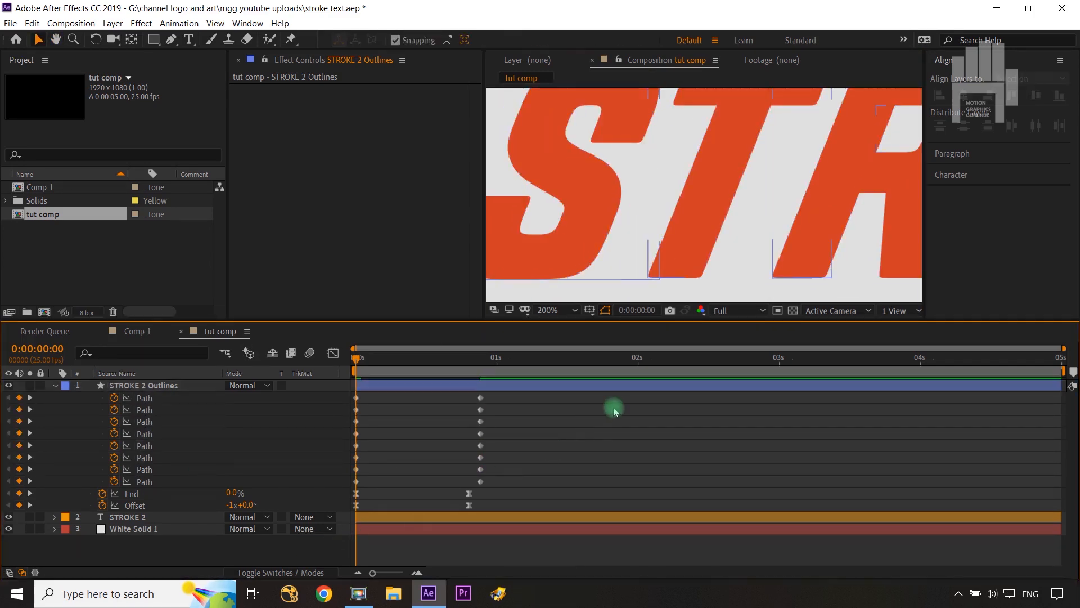
Move the final Path keyframes back in line with the final End and Offset keyframes and apply Easy Ease to all Path keyframes.
{"action": "key", "text": "shift+slash"}
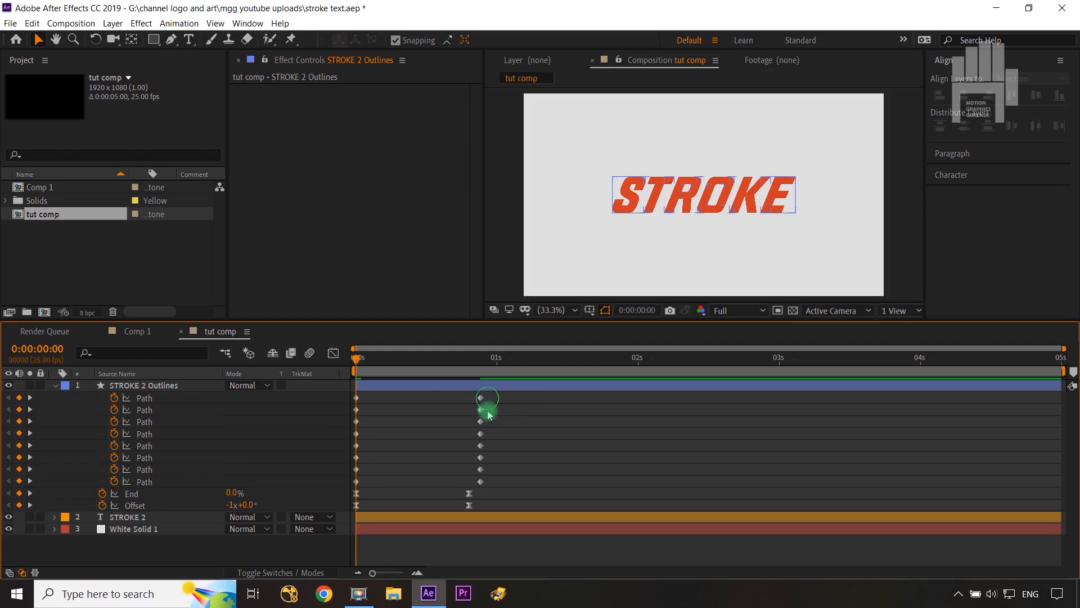
{"action": "left_click_drag", "start_coordinate": [488, 415], "coordinate": [471, 482]}
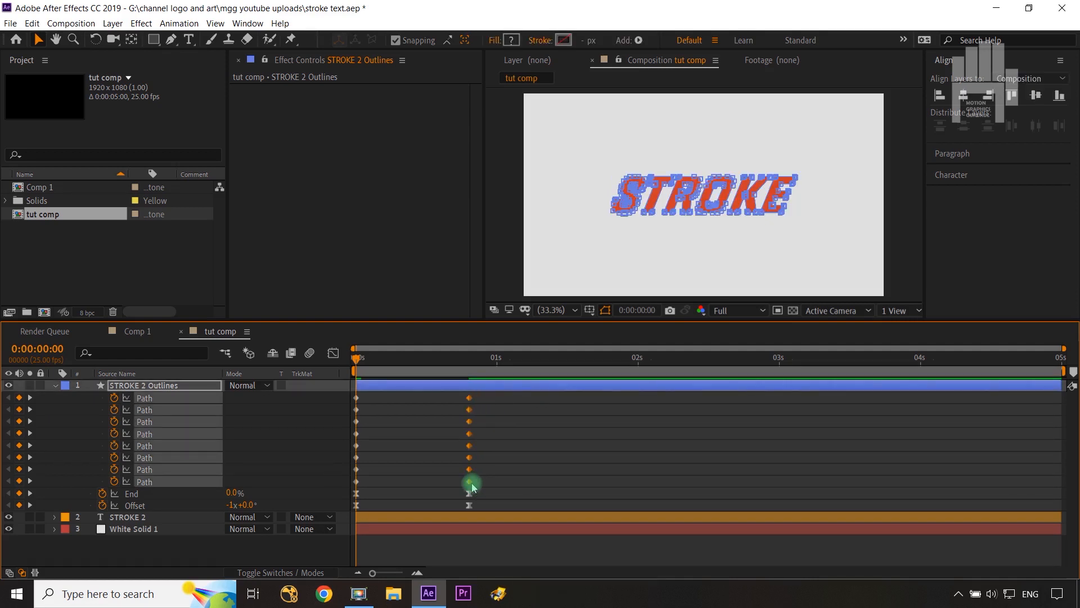
{"action": "left_click_drag", "start_coordinate": [483, 397], "coordinate": [346, 482]}
{"action": "key", "text": "F9"}
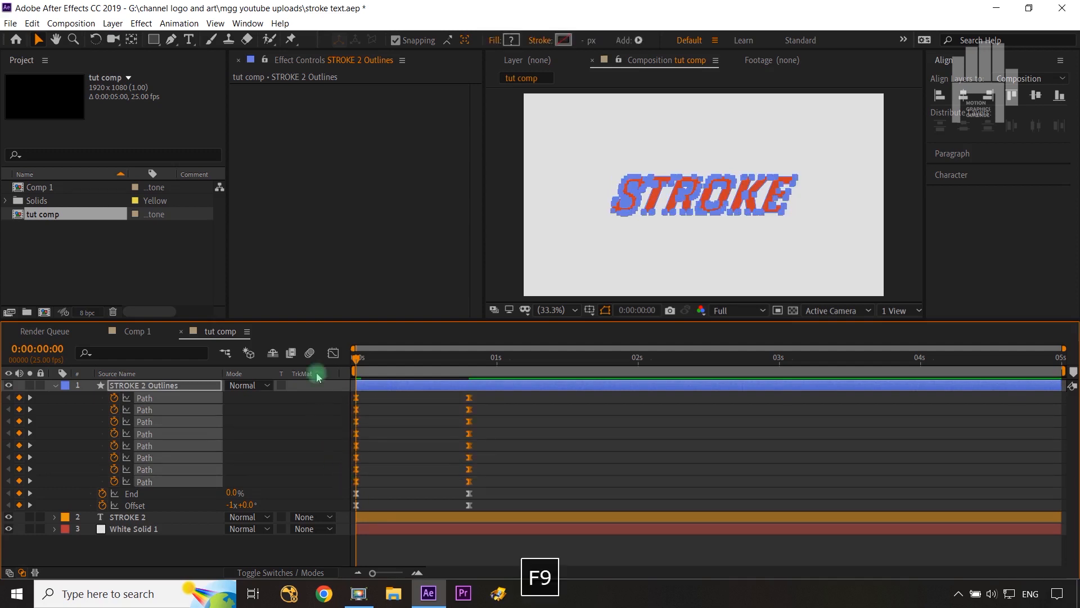
Shape the speed graph of all Path keyframes so the speed peaks early and eases out slowly into the final keyframes.
{"action": "left_click", "coordinate": [333, 353]}
{"action": "left_click", "coordinate": [429, 513]}
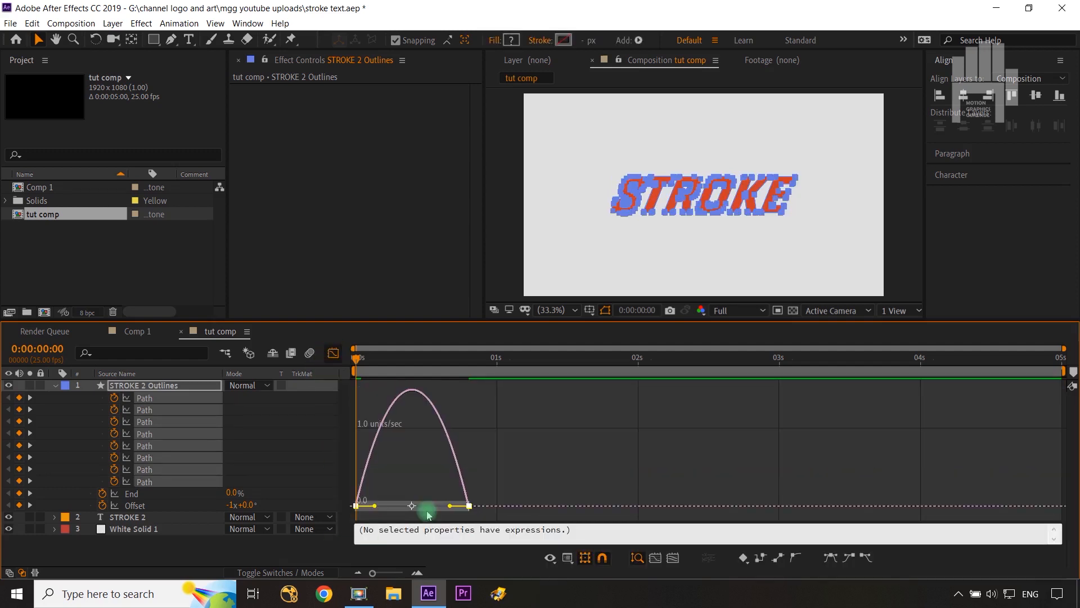
{"action": "left_click_drag", "start_coordinate": [449, 506], "coordinate": [408, 508]}
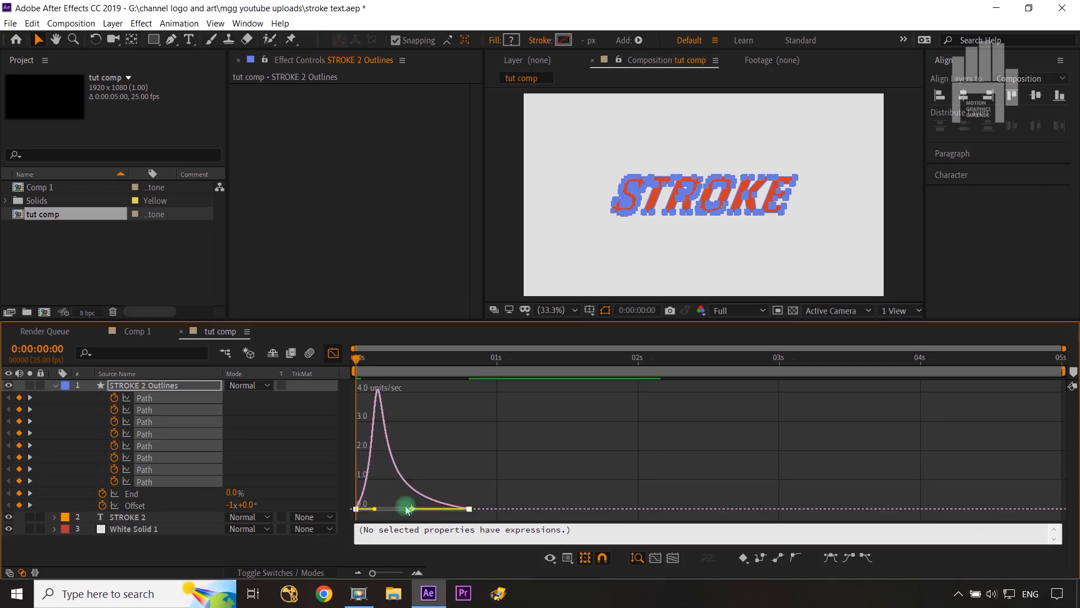
{"action": "left_click", "coordinate": [334, 352]}
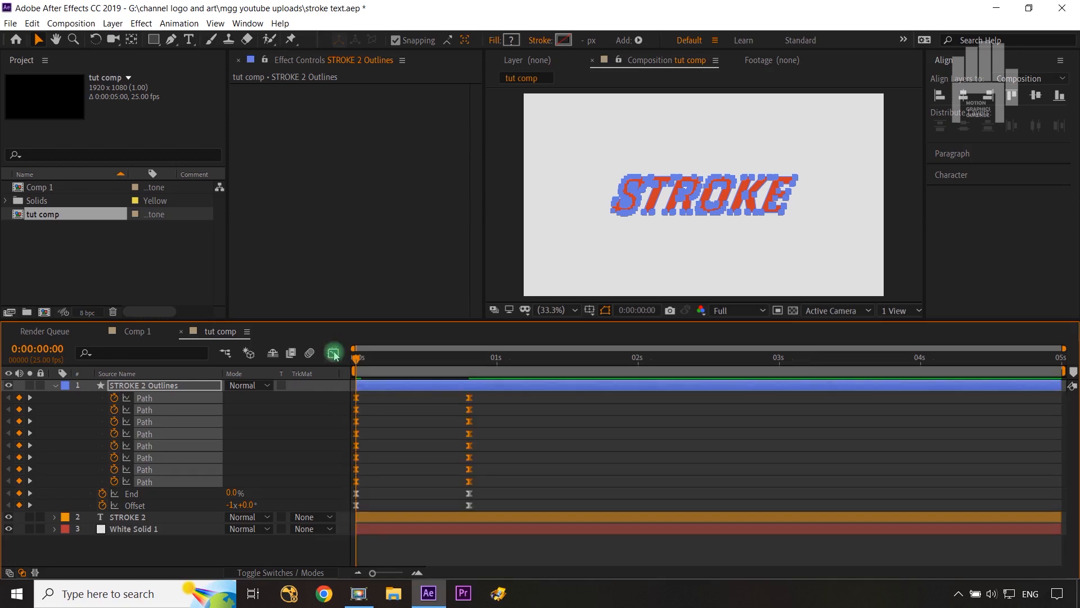
{"action": "left_click", "coordinate": [310, 544]}
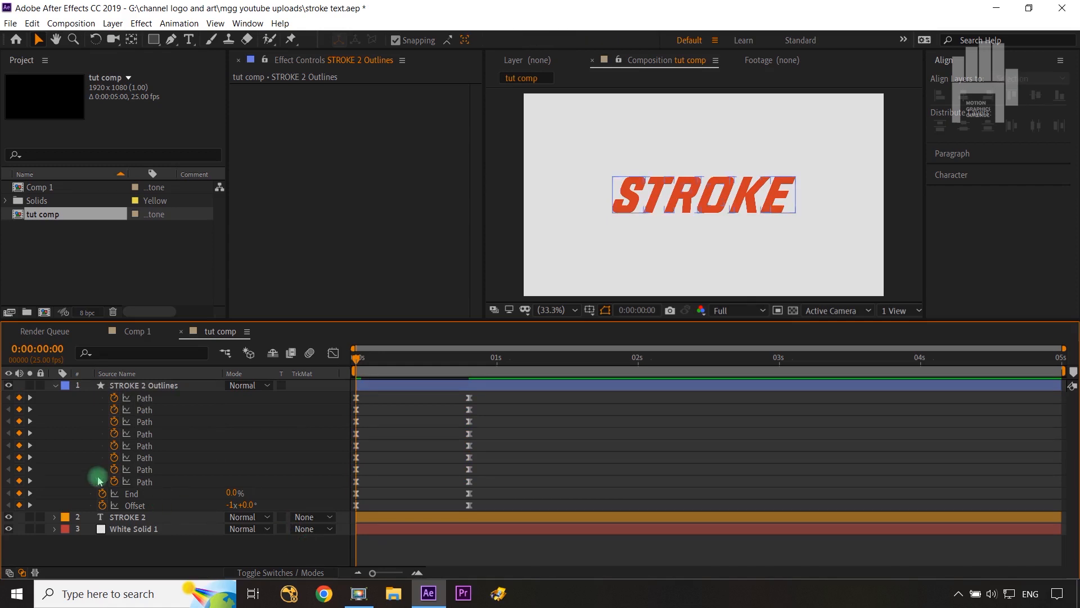
Shift all Path keyframes together so the first ones line up with the final End and Offset keyframes.
{"action": "left_click", "coordinate": [136, 500]}
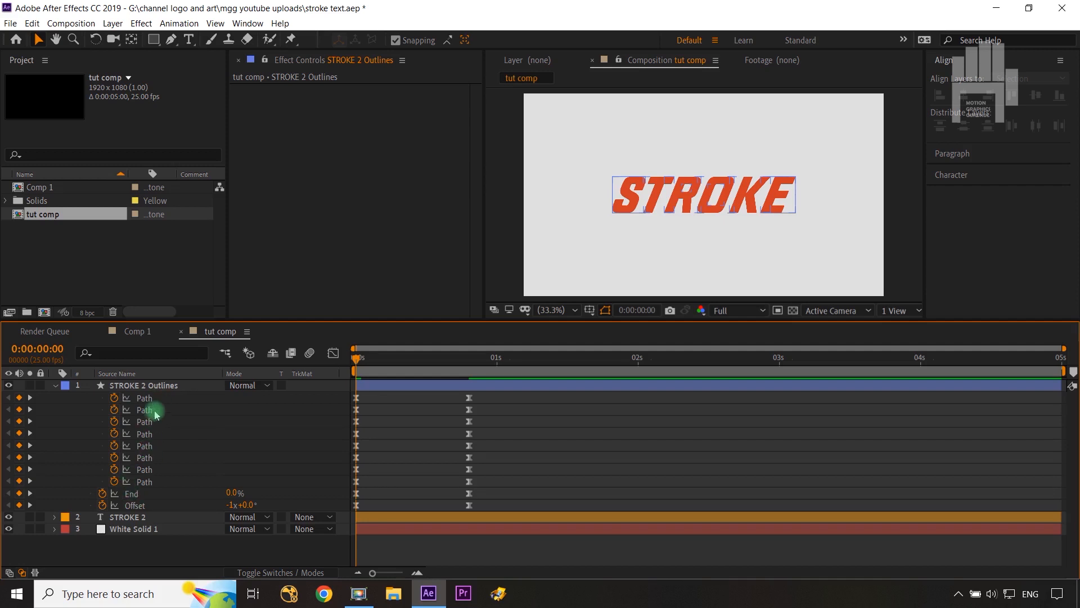
{"action": "left_click_drag", "start_coordinate": [495, 401], "coordinate": [469, 494]}
{"action": "left_click", "coordinate": [305, 557]}
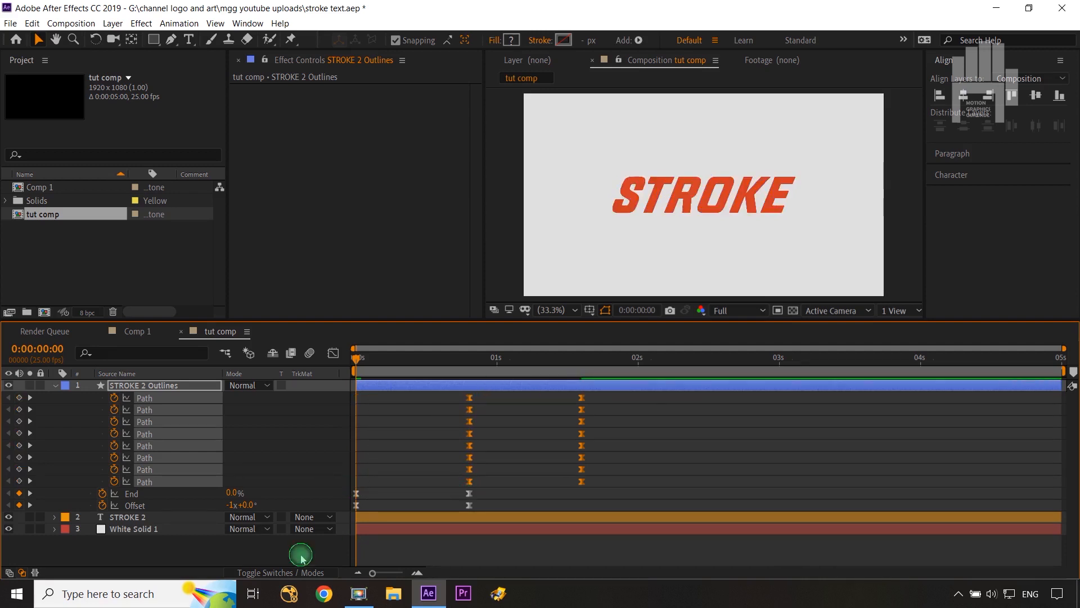
Hide the red STROKE 2 text layer and check the spreading outlines around 0:00:01:04.
{"action": "left_click_drag", "start_coordinate": [357, 359], "coordinate": [522, 393]}
{"action": "left_click", "coordinate": [8, 516]}
{"action": "left_click", "coordinate": [369, 358]}
{"action": "left_click", "coordinate": [700, 228]}
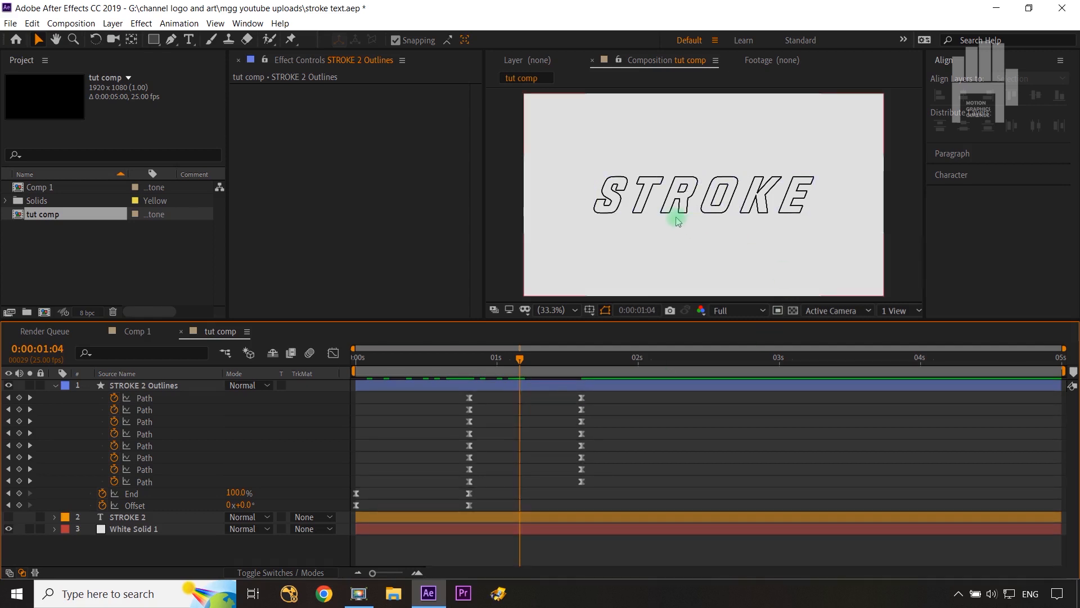
Shift all Path keyframes earlier so the first ones sit at 0:00:00:15, before the stroke finishes drawing.
{"action": "left_click_drag", "start_coordinate": [522, 364], "coordinate": [481, 372]}
{"action": "key", "text": "ctrl+Left"}
{"action": "key", "text": "ctrl+Left"}
{"action": "key", "text": "ctrl+Left"}
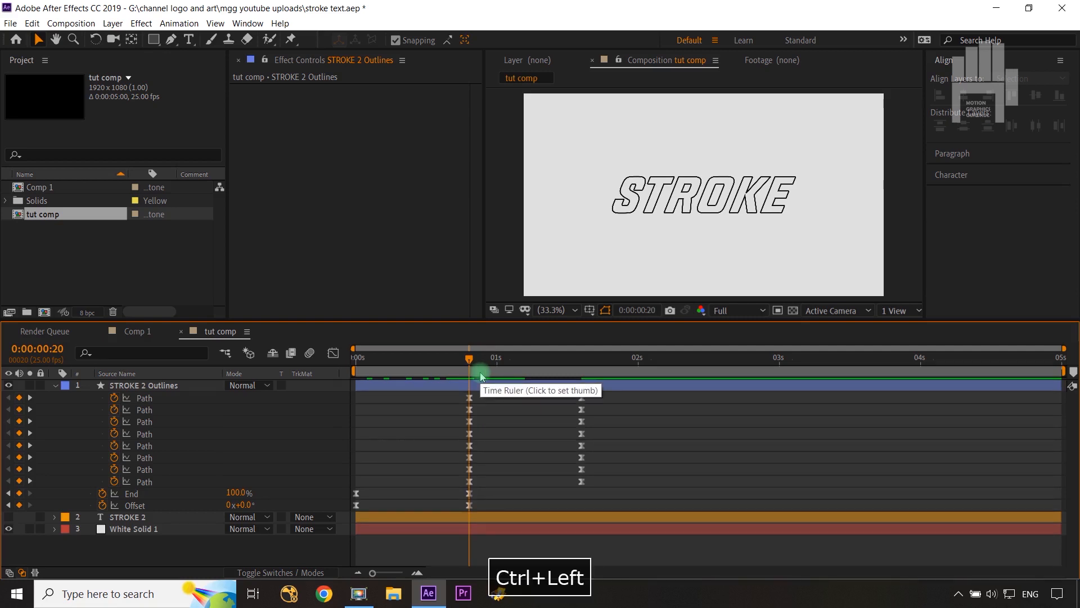
{"action": "key", "text": "ctrl+Left"}
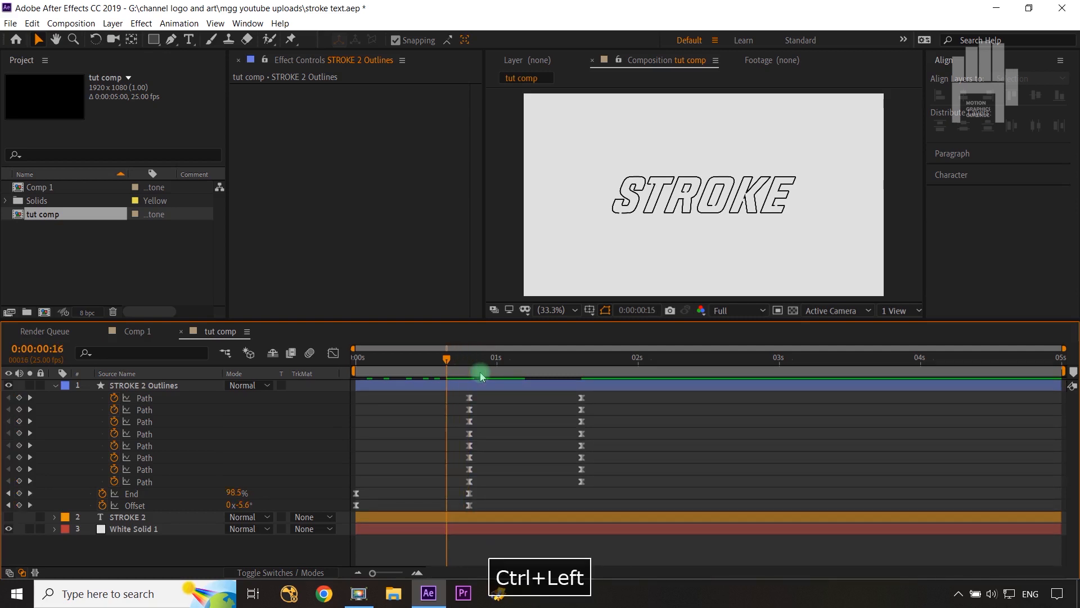
{"action": "key", "text": "ctrl+Left"}
{"action": "left_click_drag", "start_coordinate": [612, 485], "coordinate": [463, 393]}
{"action": "left_click_drag", "start_coordinate": [471, 485], "coordinate": [443, 485]}
{"action": "left_click", "coordinate": [337, 555]}
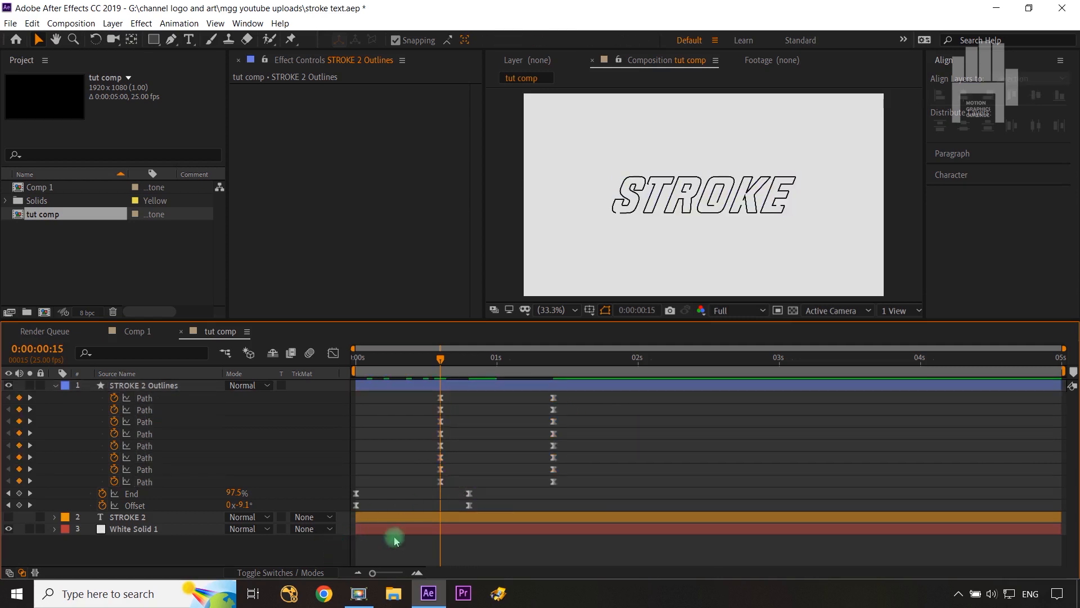
{"action": "left_click", "coordinate": [621, 431]}
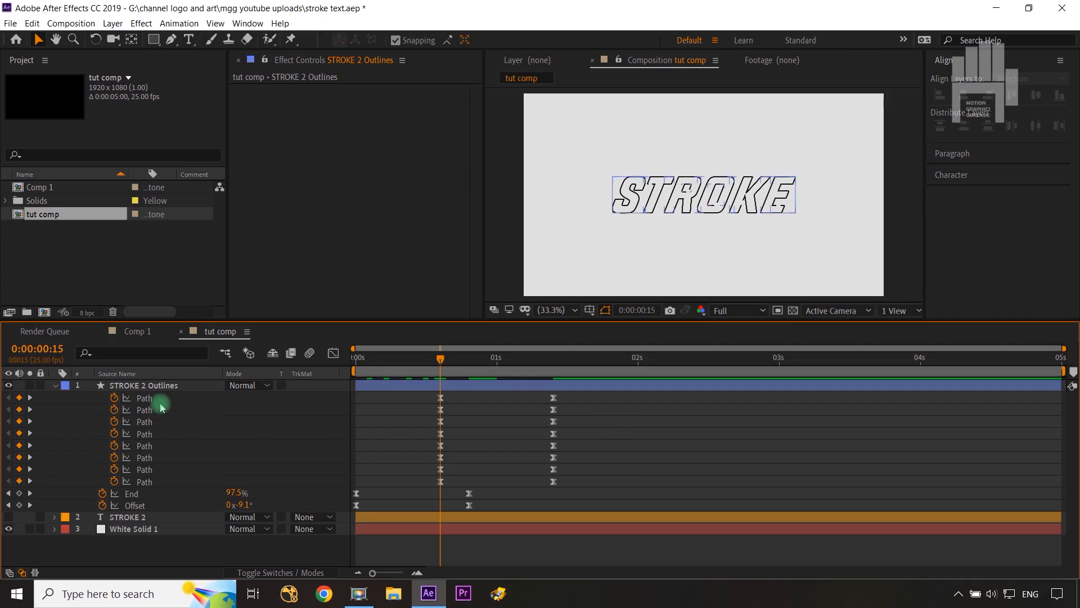
Collapse the STROKE 2 Outlines layer and trim its end at 0:00:00:21.
{"action": "left_click", "coordinate": [152, 519]}
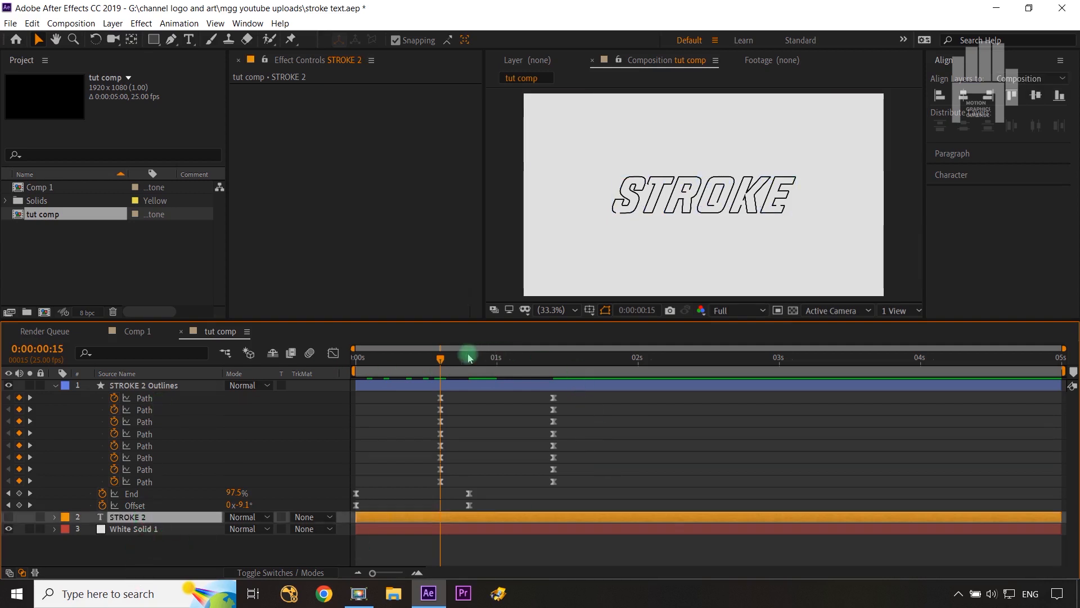
{"action": "left_click_drag", "start_coordinate": [444, 363], "coordinate": [475, 379]}
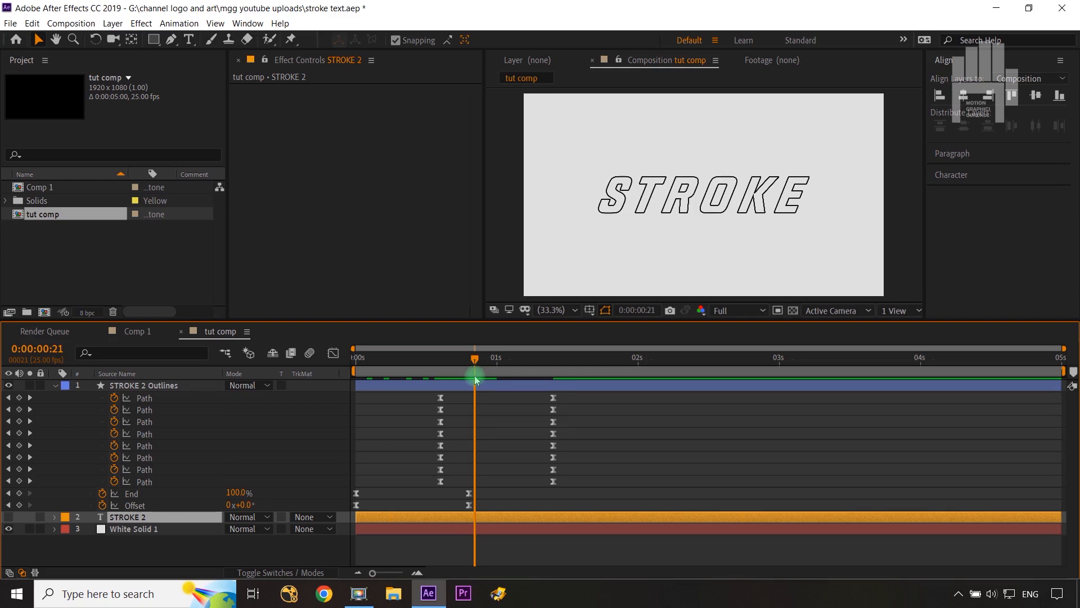
{"action": "left_click", "coordinate": [144, 386]}
{"action": "left_click", "coordinate": [54, 388]}
{"action": "left_click", "coordinate": [163, 386]}
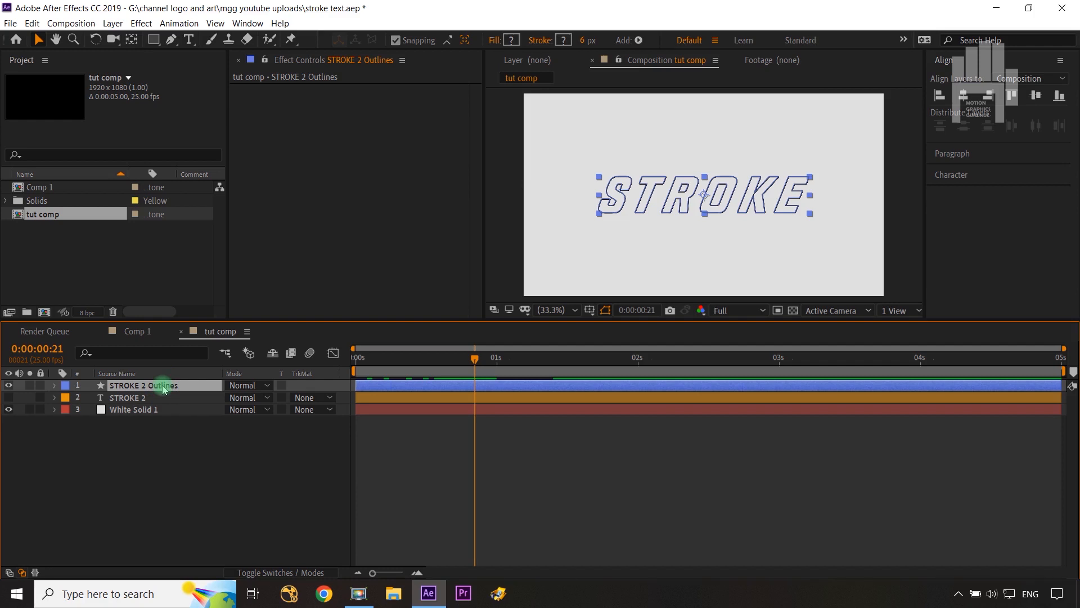
{"action": "key", "text": "alt+bracketright"}
Show the STROKE 2 text layer and trim its start to 0:00:00:22, exactly where the outlines layer ends.
{"action": "left_click", "coordinate": [145, 398]}
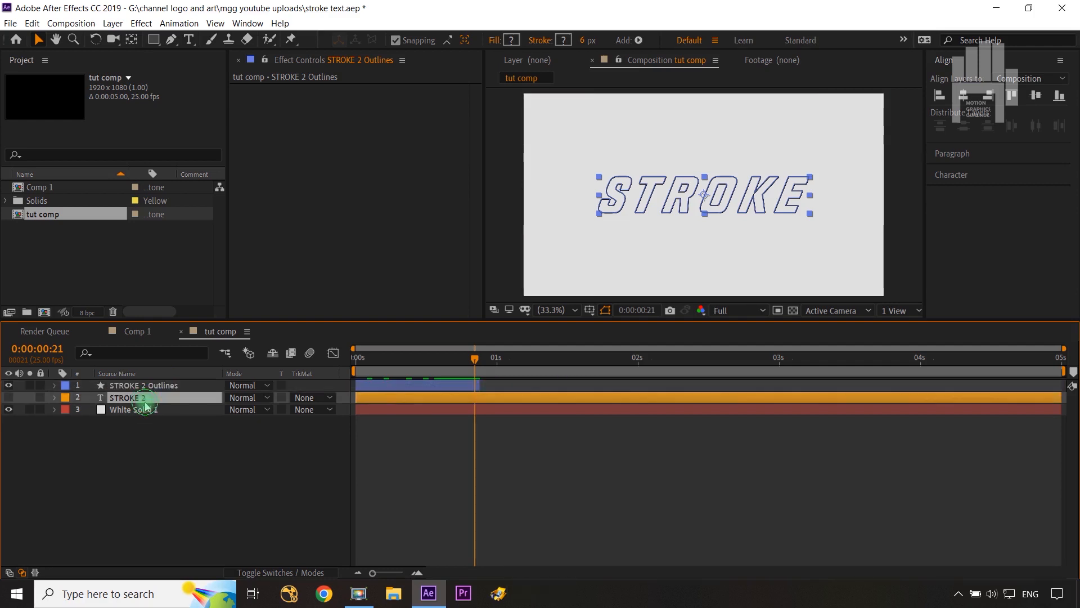
{"action": "key", "text": "alt+bracketleft"}
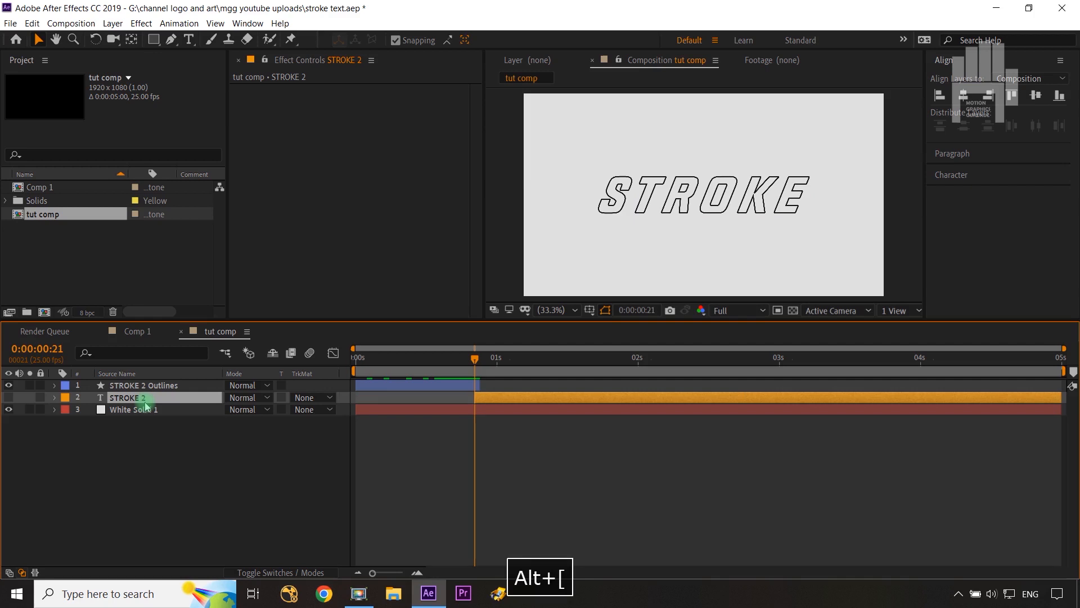
{"action": "left_click", "coordinate": [8, 397]}
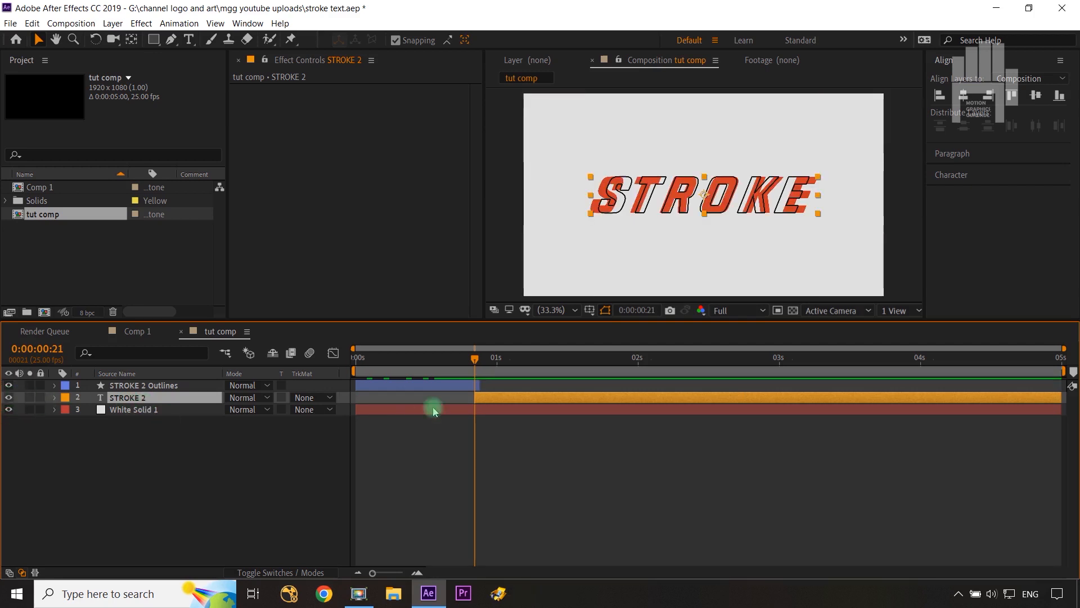
{"action": "left_click_drag", "start_coordinate": [474, 398], "coordinate": [479, 400]}
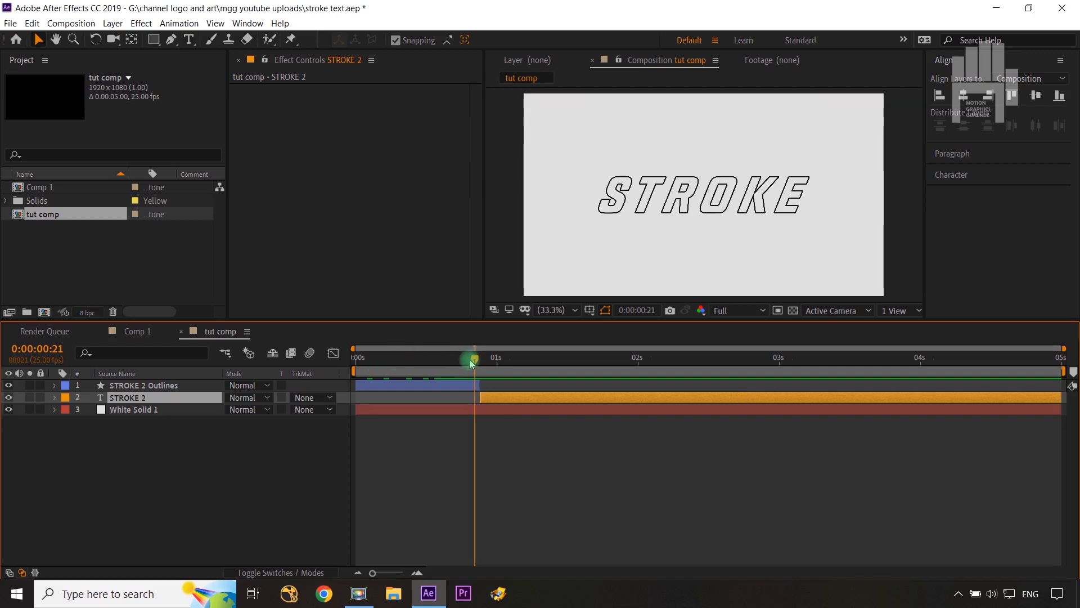
{"action": "mouse_move", "coordinate": [475, 360]}
{"action": "left_mouse_down"}
{"action": "mouse_move", "coordinate": [498, 371]}
{"action": "mouse_move", "coordinate": [471, 373]}
{"action": "mouse_move", "coordinate": [488, 374]}
{"action": "left_mouse_up"}
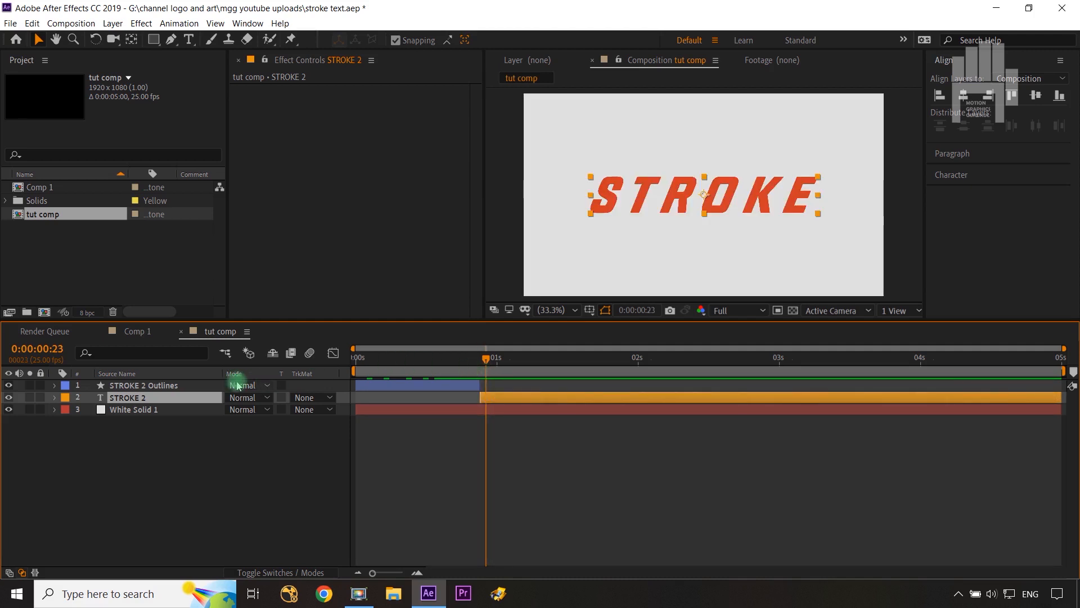
Move the text layer's two Tracking Amount keyframes in line with the first and last Path keyframes of the outlines layer.
{"action": "key", "text": "u"}
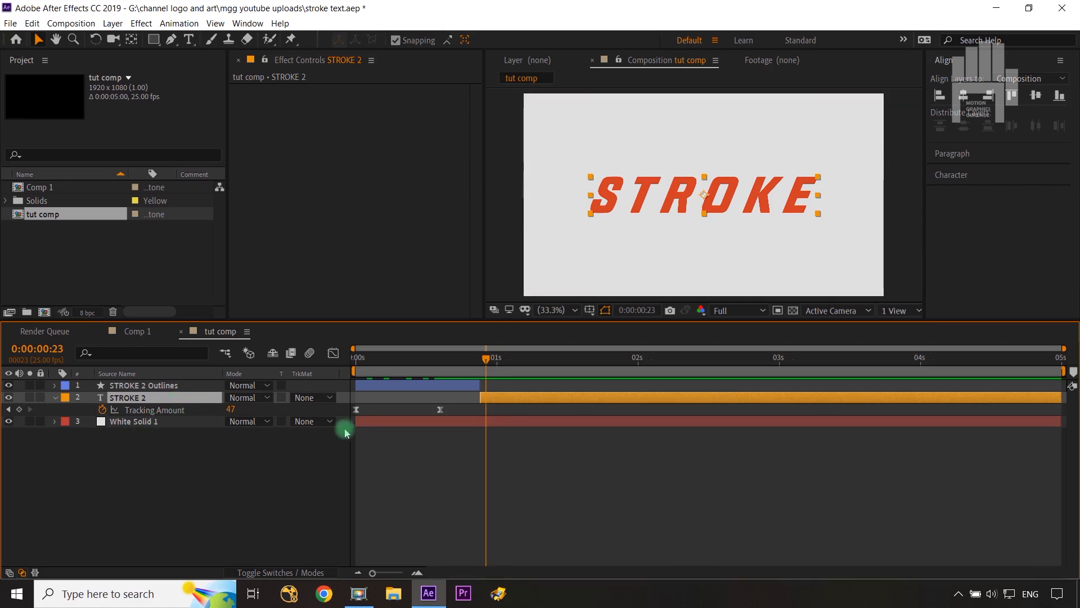
{"action": "left_click", "coordinate": [157, 385]}
{"action": "key", "text": "u"}
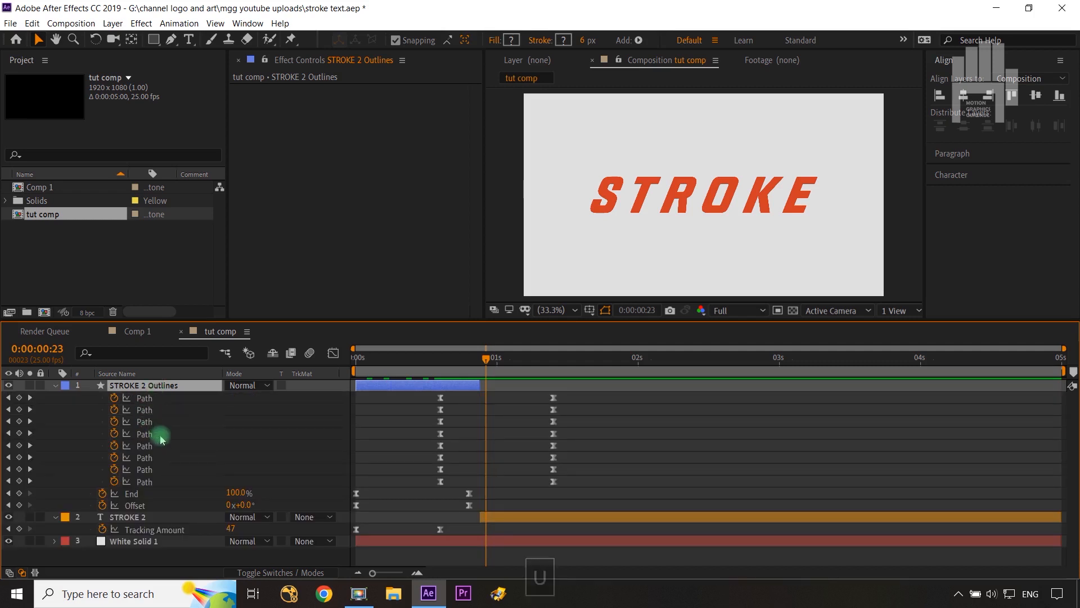
{"action": "left_click", "coordinate": [440, 529]}
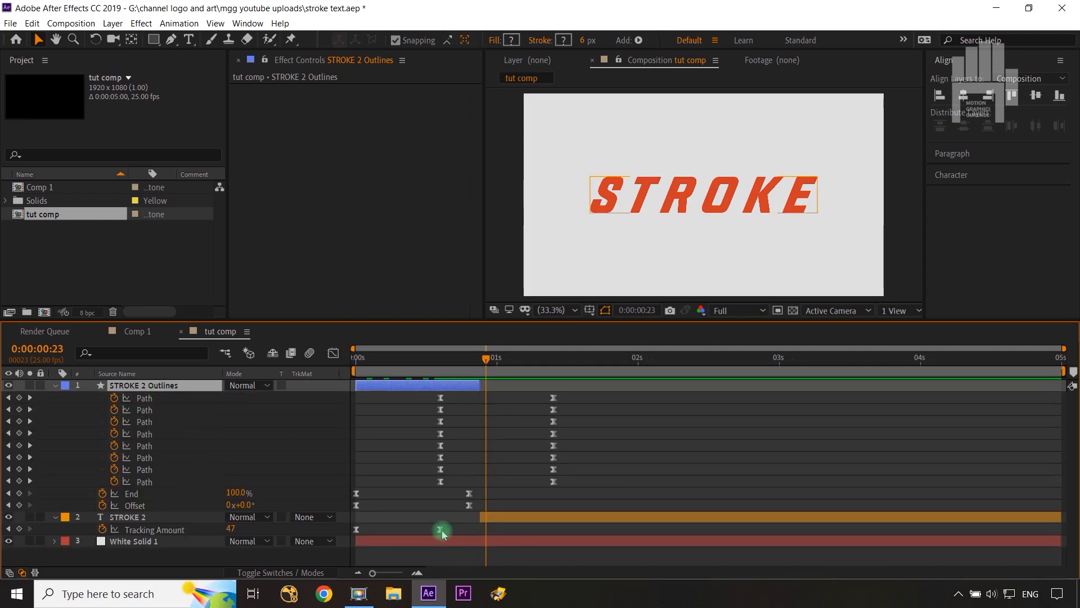
{"action": "left_click_drag", "start_coordinate": [440, 529], "coordinate": [553, 529]}
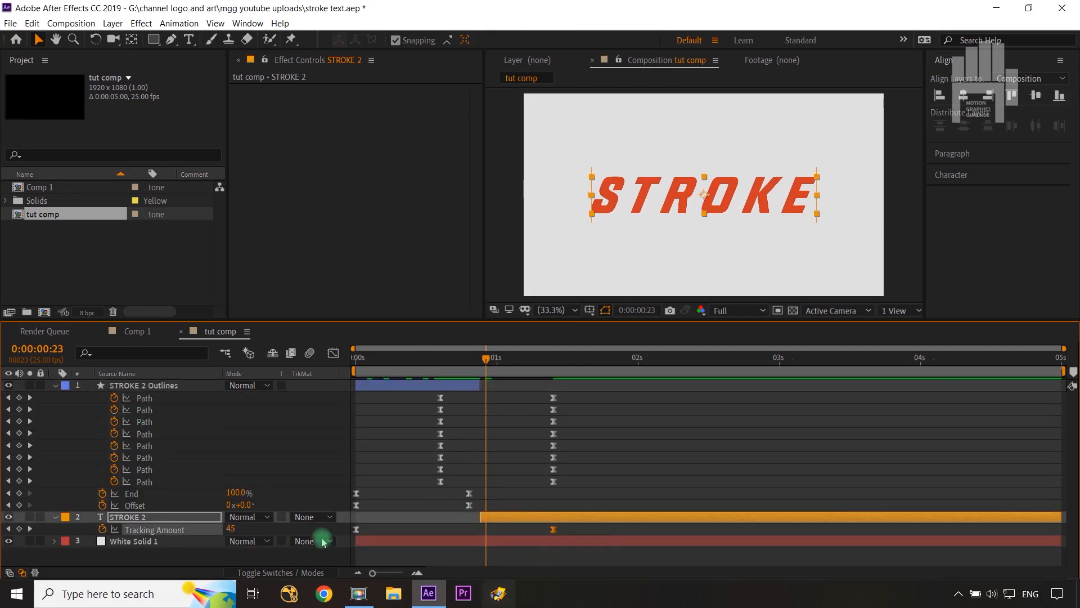
{"action": "left_click", "coordinate": [353, 530]}
{"action": "left_click_drag", "start_coordinate": [360, 537], "coordinate": [444, 537]}
{"action": "mouse_move", "coordinate": [487, 358]}
{"action": "left_mouse_down"}
{"action": "mouse_move", "coordinate": [439, 357]}
{"action": "mouse_move", "coordinate": [511, 391]}
{"action": "mouse_move", "coordinate": [437, 404]}
{"action": "mouse_move", "coordinate": [528, 426]}
{"action": "left_mouse_up"}
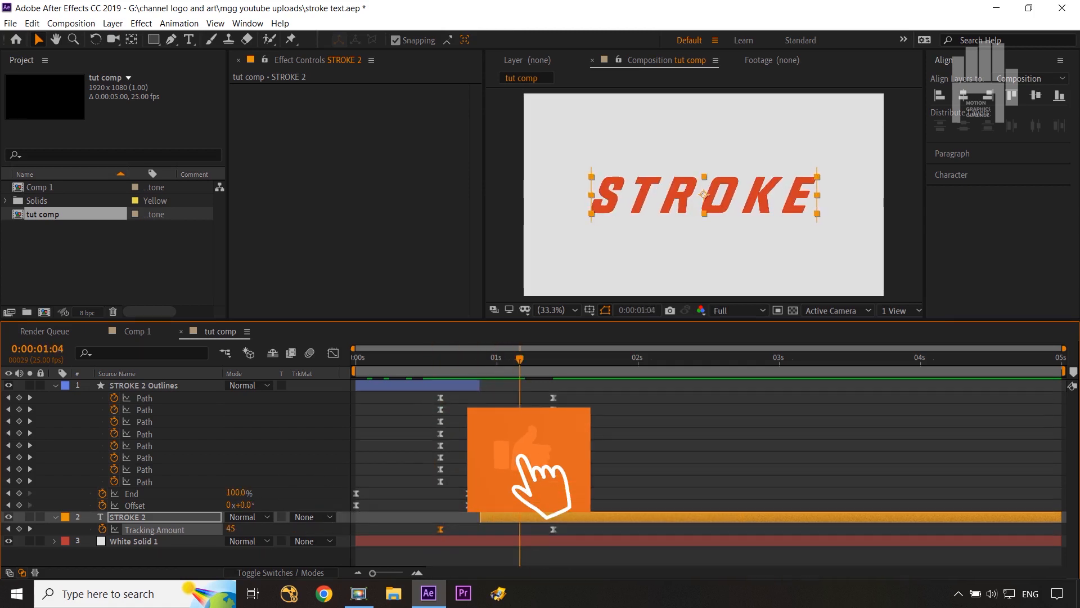
{"action": "left_click", "coordinate": [54, 384]}
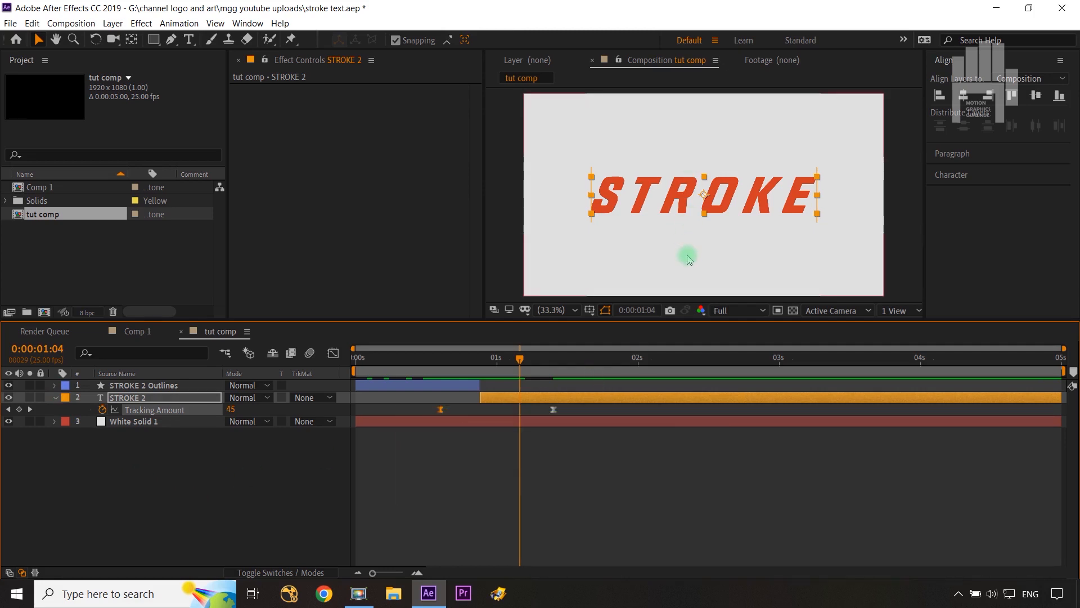
{"action": "left_click", "coordinate": [297, 455]}
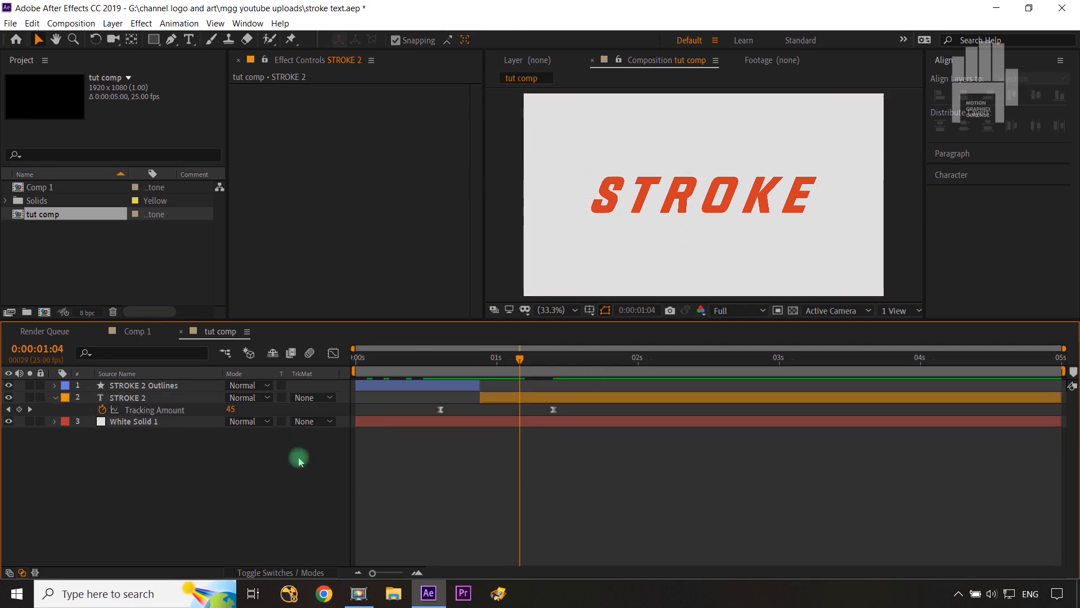
Duplicate STROKE 2 Outlines, extend the copy to about 0:00:02:00 and trim its start at 0:00:00:22.
{"action": "left_click", "coordinate": [190, 386]}
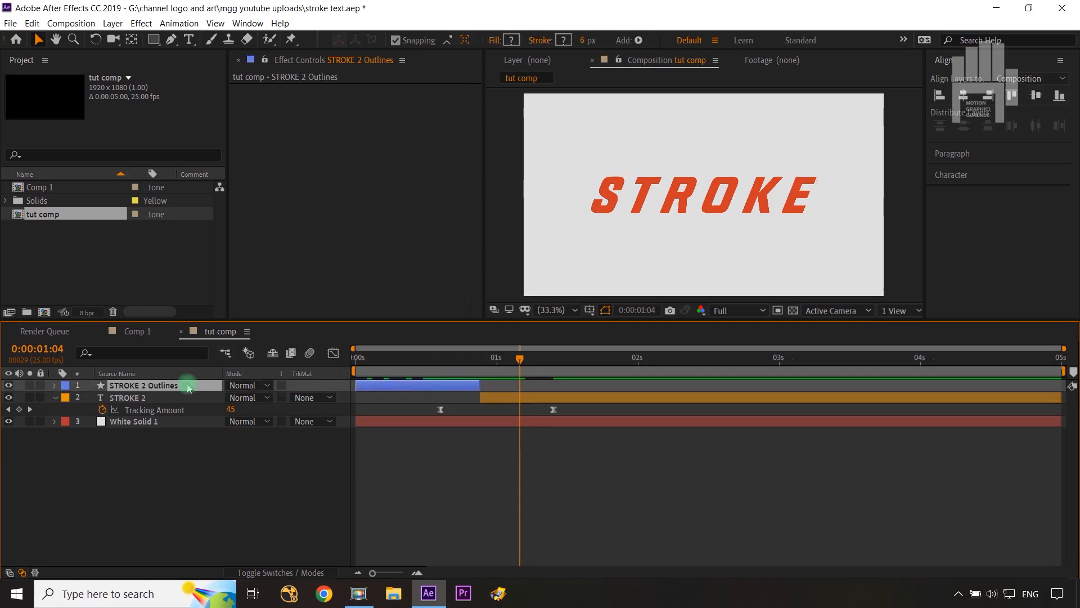
{"action": "key", "text": "ctrl+d"}
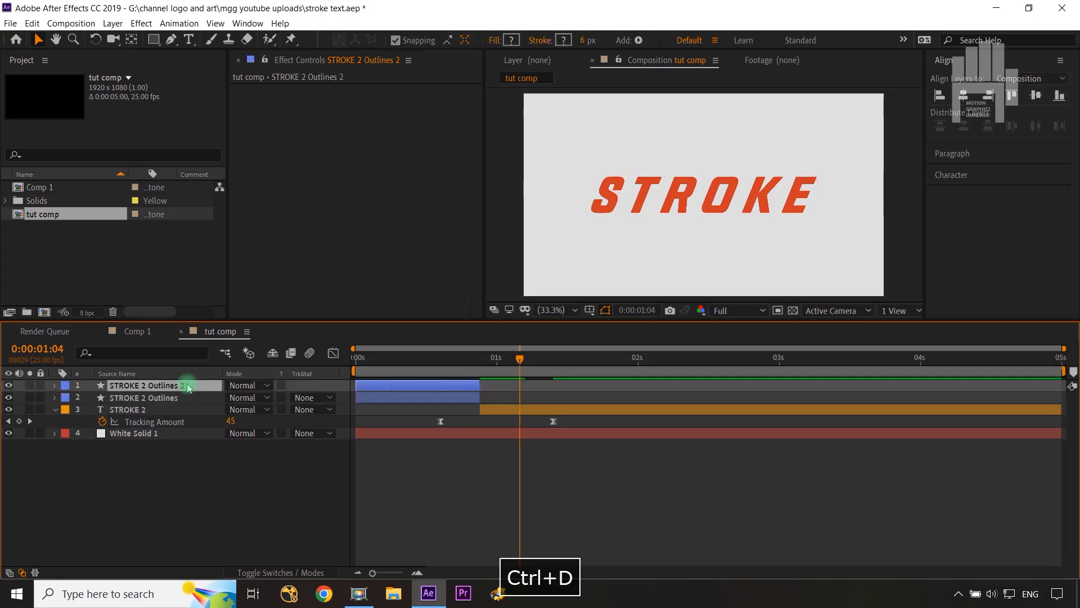
{"action": "left_click_drag", "start_coordinate": [482, 388], "coordinate": [634, 388]}
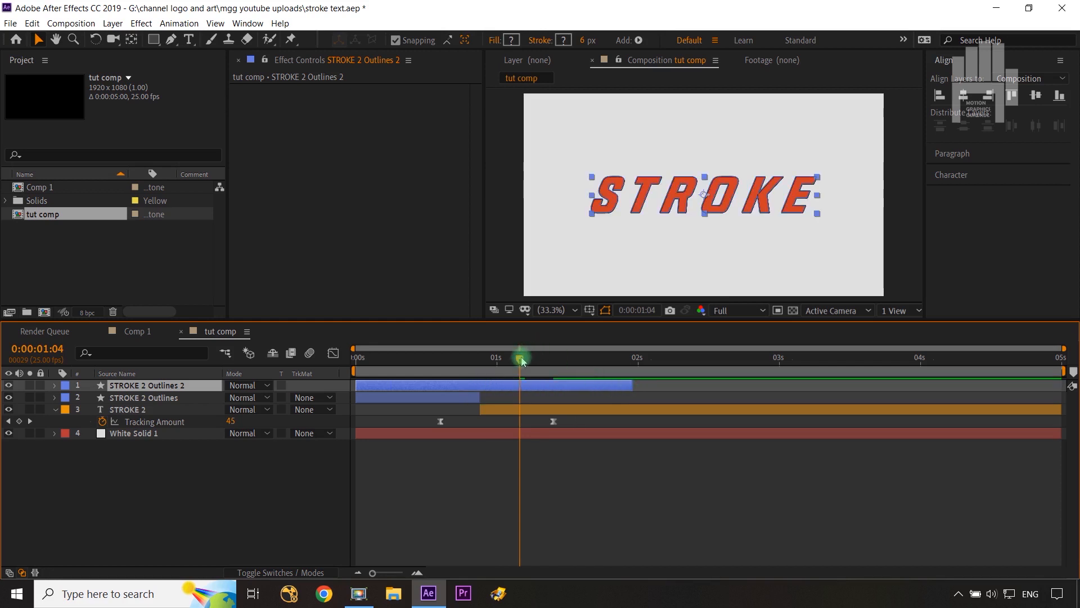
{"action": "left_click_drag", "start_coordinate": [522, 360], "coordinate": [481, 360]}
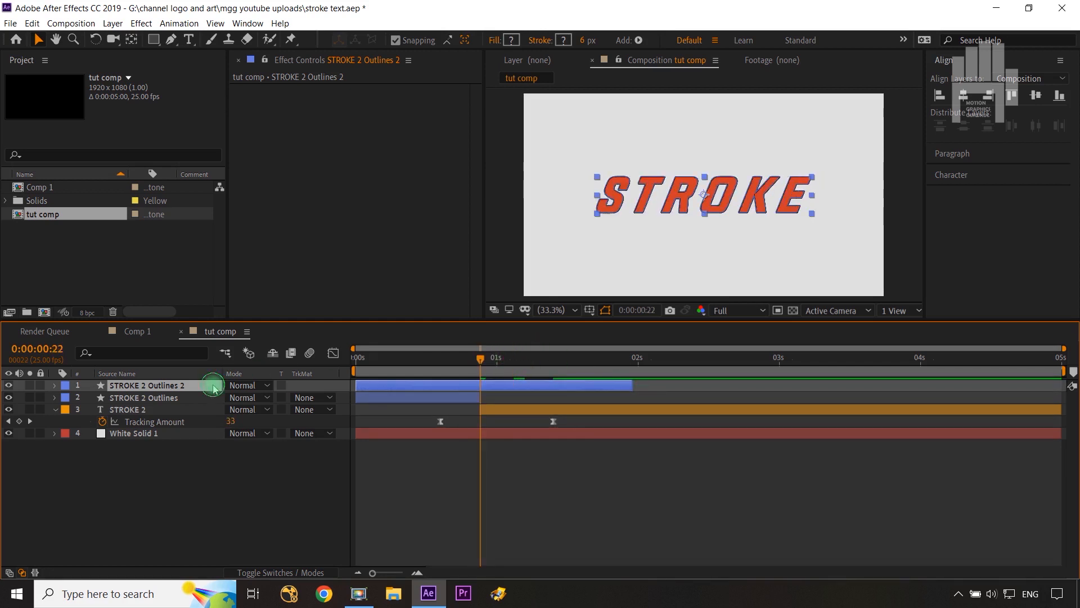
{"action": "key", "text": "alt+bracketleft"}
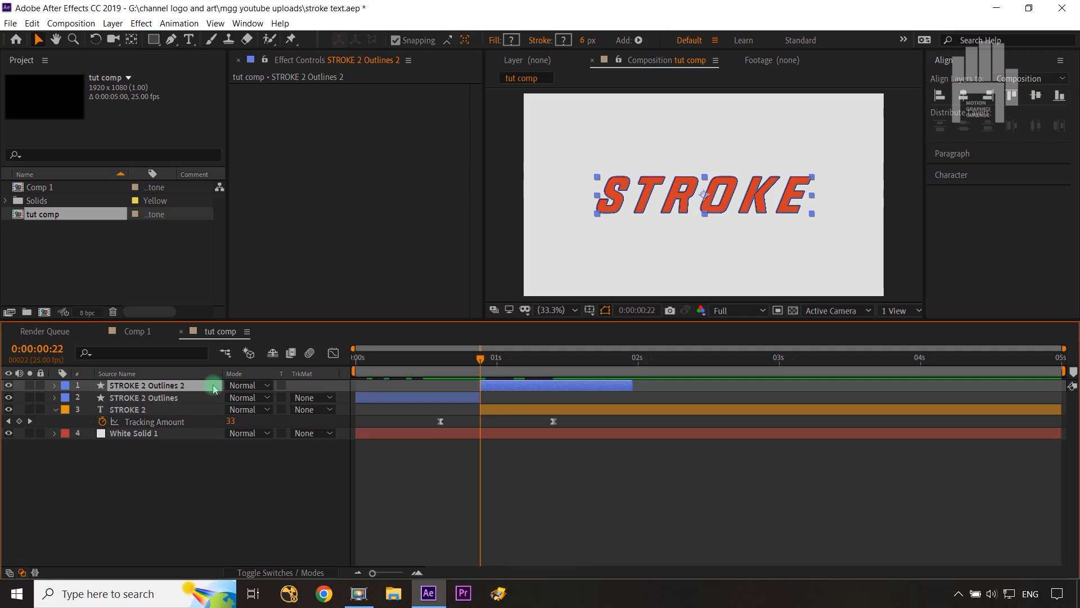
Keyframe the Position of STROKE 2 Outlines 2 at 0:00:00:22, then raise it to 960, 450 at 0:00:01:10, level with the last Tracking keyframe.
{"action": "key", "text": "p"}
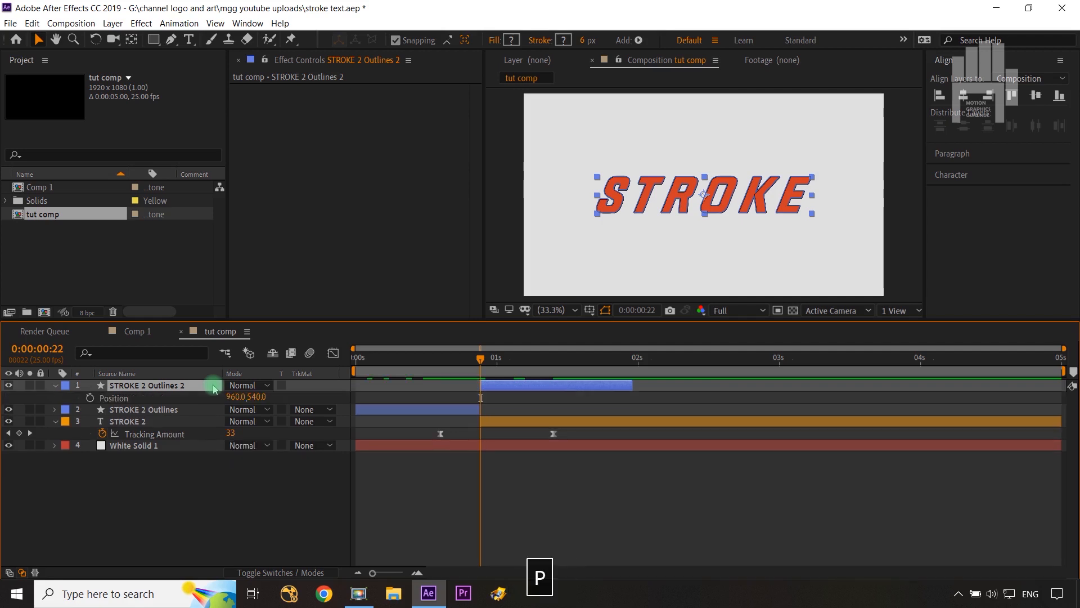
{"action": "left_click", "coordinate": [90, 397]}
{"action": "left_click", "coordinate": [489, 401]}
{"action": "key", "text": "shift+Page_Down"}
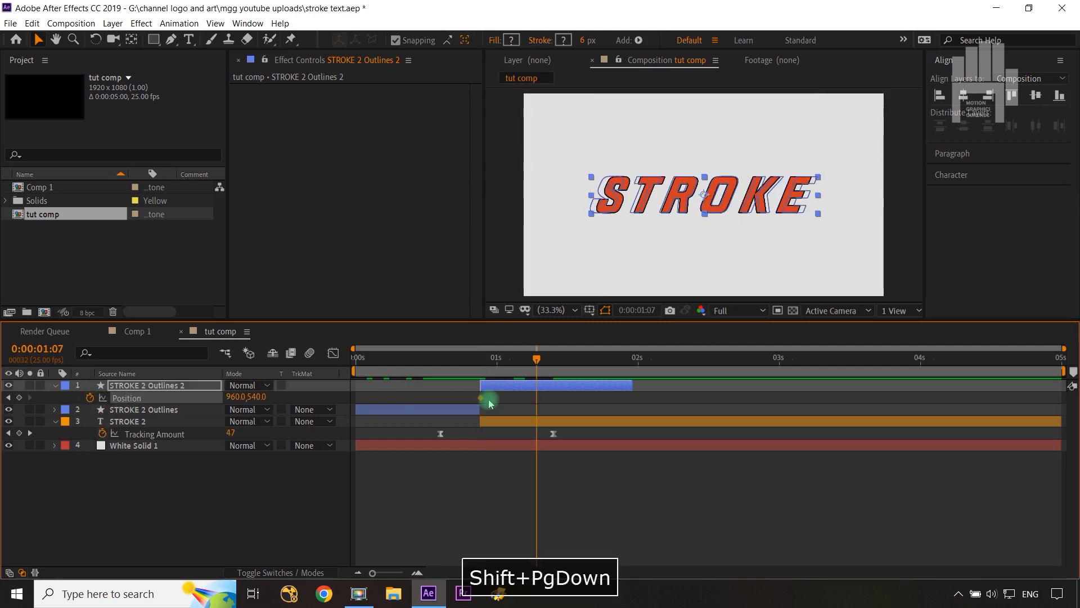
{"action": "left_click", "coordinate": [560, 372]}
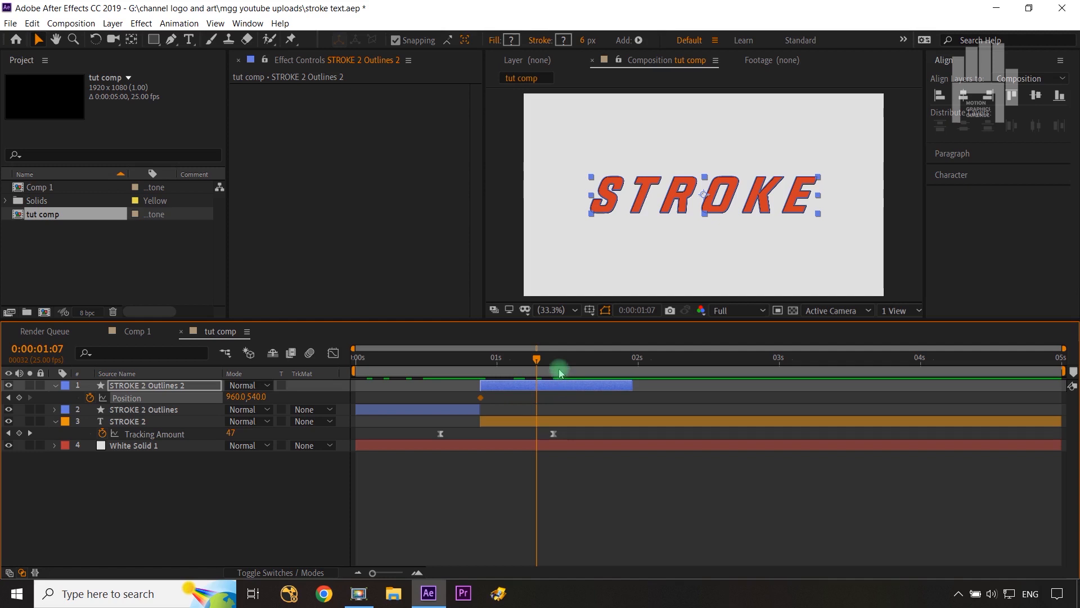
{"action": "left_click_drag", "start_coordinate": [542, 360], "coordinate": [554, 359]}
{"action": "left_click", "coordinate": [554, 433]}
{"action": "left_click", "coordinate": [167, 434]}
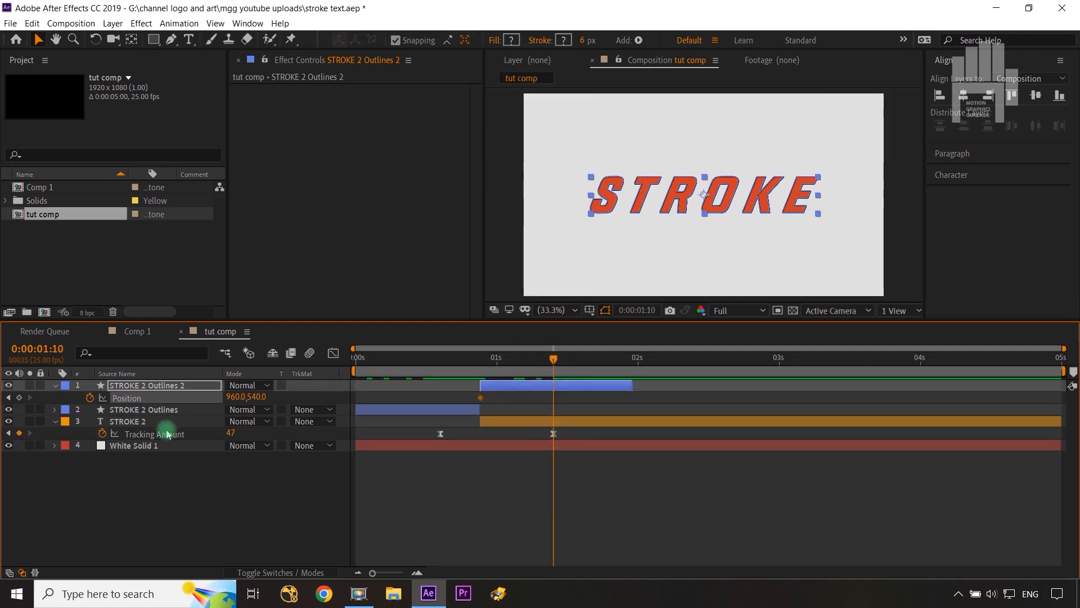
{"action": "left_click_drag", "start_coordinate": [250, 398], "coordinate": [189, 402]}
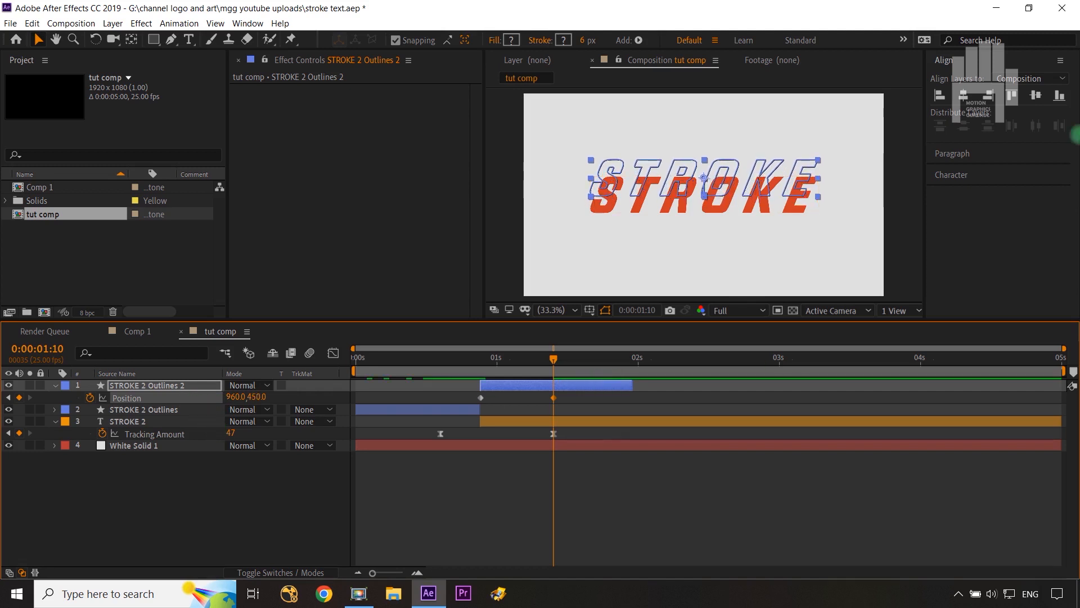
Mask STROKE 2 Outlines 2 with a rectangle spanning the red word's width and most of its height, and invert the mask.
{"action": "left_click", "coordinate": [139, 387]}
{"action": "left_click", "coordinate": [154, 41]}
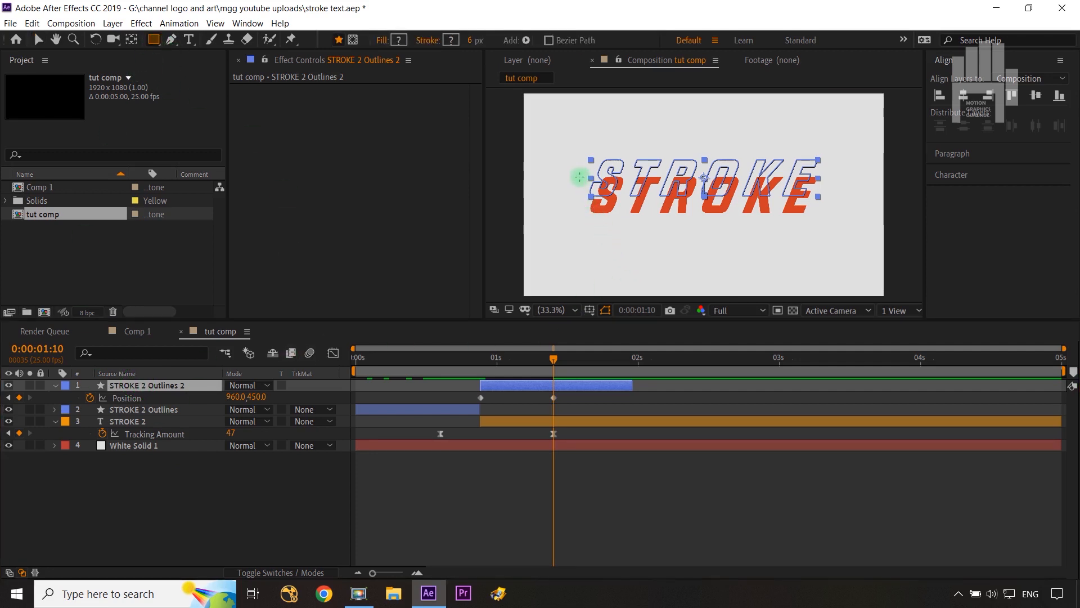
{"action": "left_click_drag", "start_coordinate": [579, 178], "coordinate": [662, 194]}
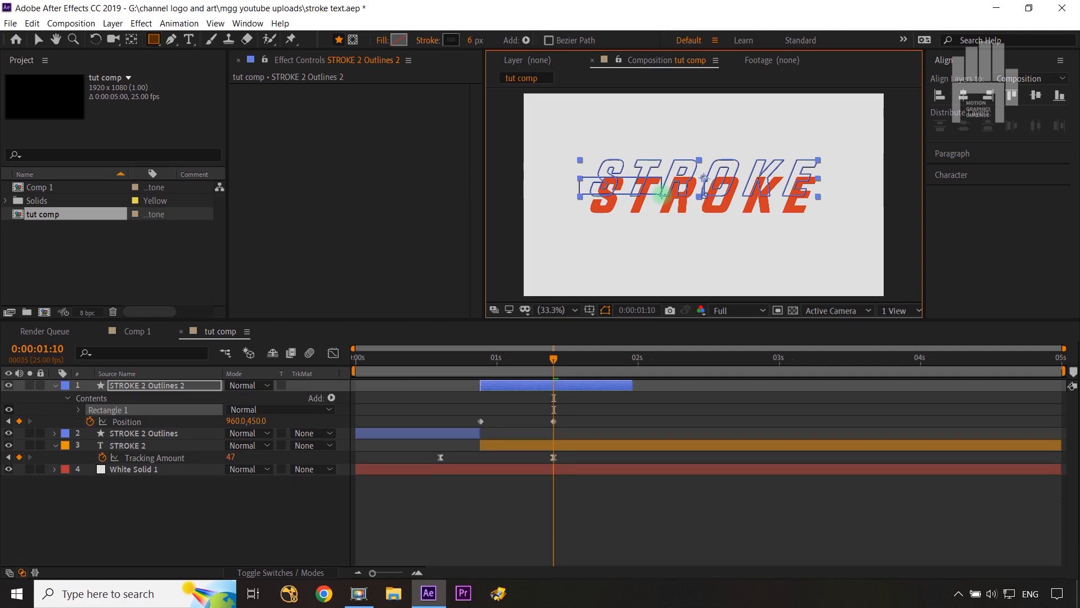
{"action": "key", "text": "ctrl+z"}
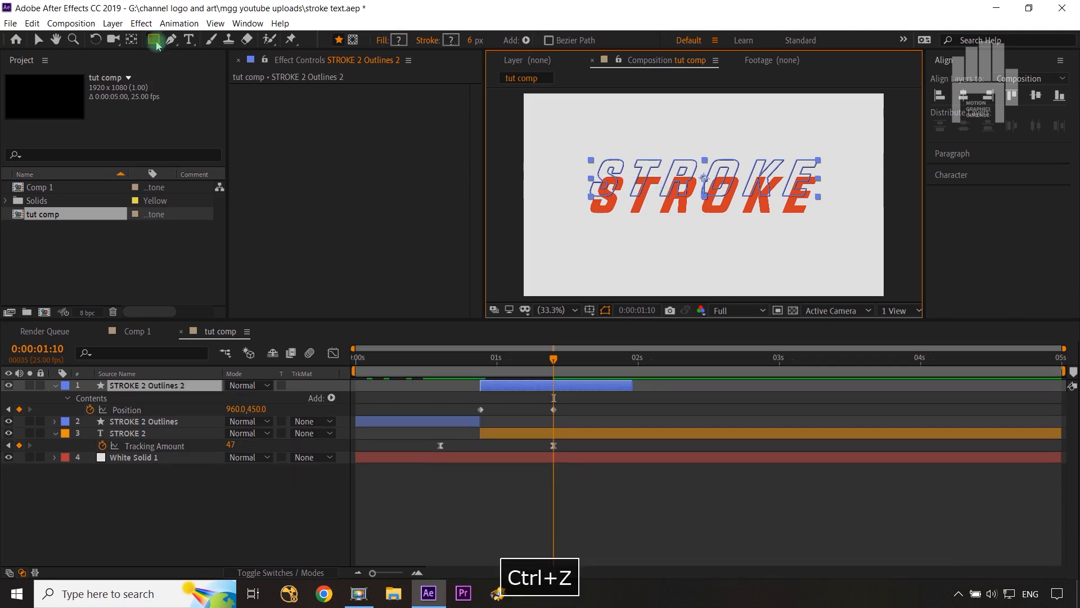
{"action": "left_click", "coordinate": [353, 40]}
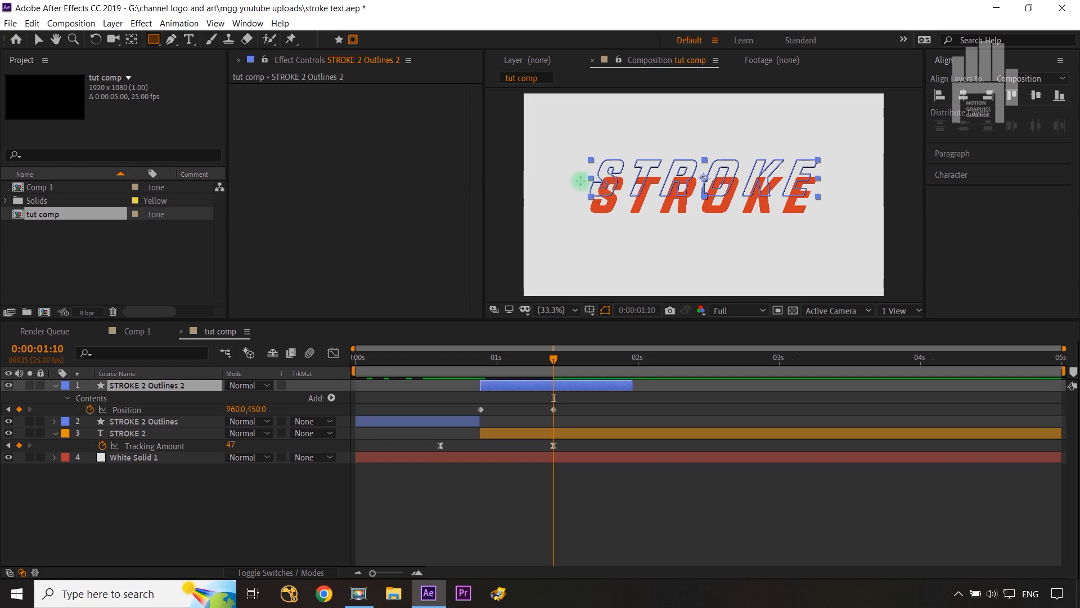
{"action": "mouse_move", "coordinate": [581, 178]}
{"action": "left_mouse_down"}
{"action": "mouse_move", "coordinate": [670, 217]}
{"action": "mouse_move", "coordinate": [750, 222]}
{"action": "mouse_move", "coordinate": [818, 207]}
{"action": "left_mouse_up"}
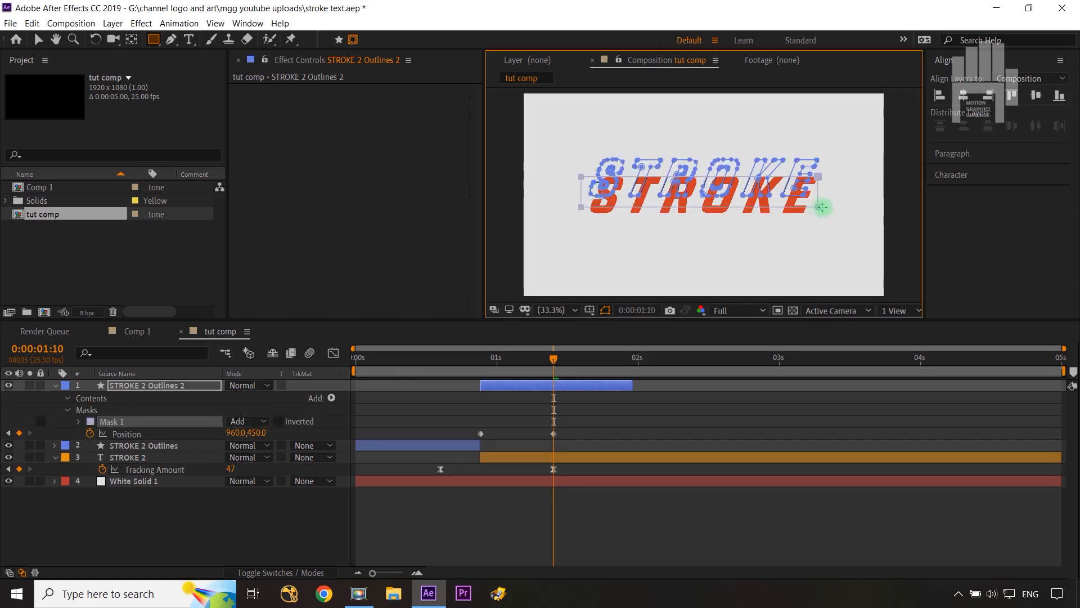
{"action": "left_click", "coordinate": [272, 507]}
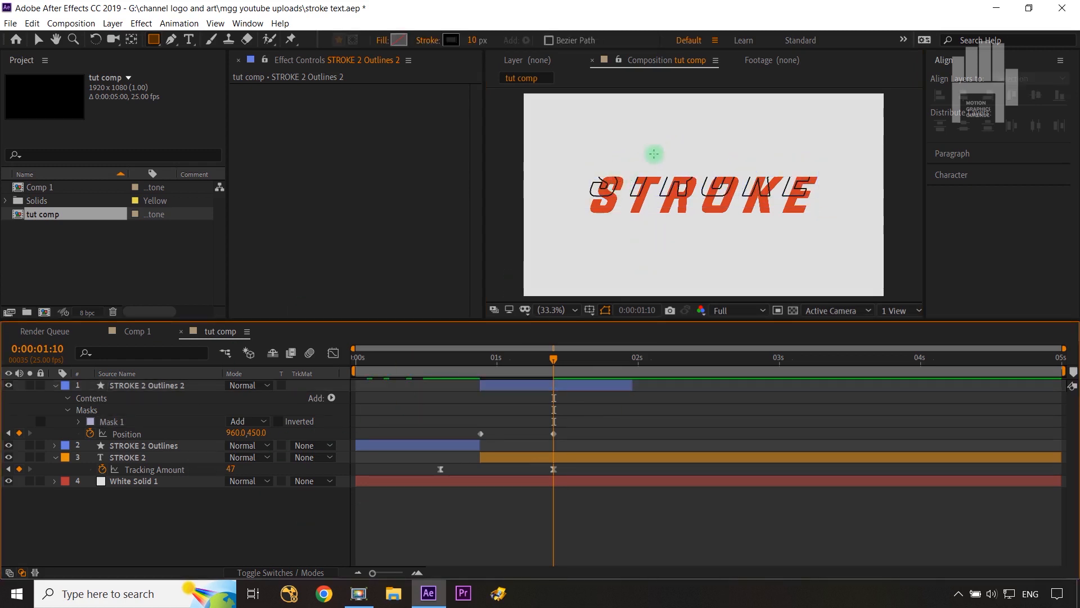
{"action": "left_click", "coordinate": [273, 423]}
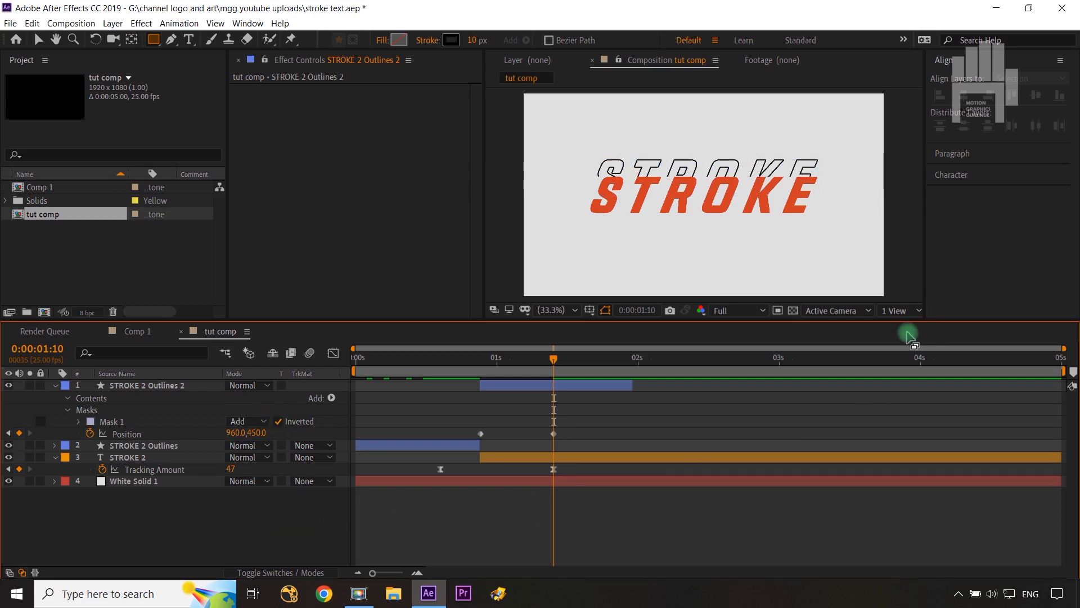
Apply Easy Ease to both Position keyframes of STROKE 2 Outlines 2 and lengthen the last keyframe's incoming influence in the speed graph.
{"action": "left_click_drag", "start_coordinate": [574, 433], "coordinate": [473, 438]}
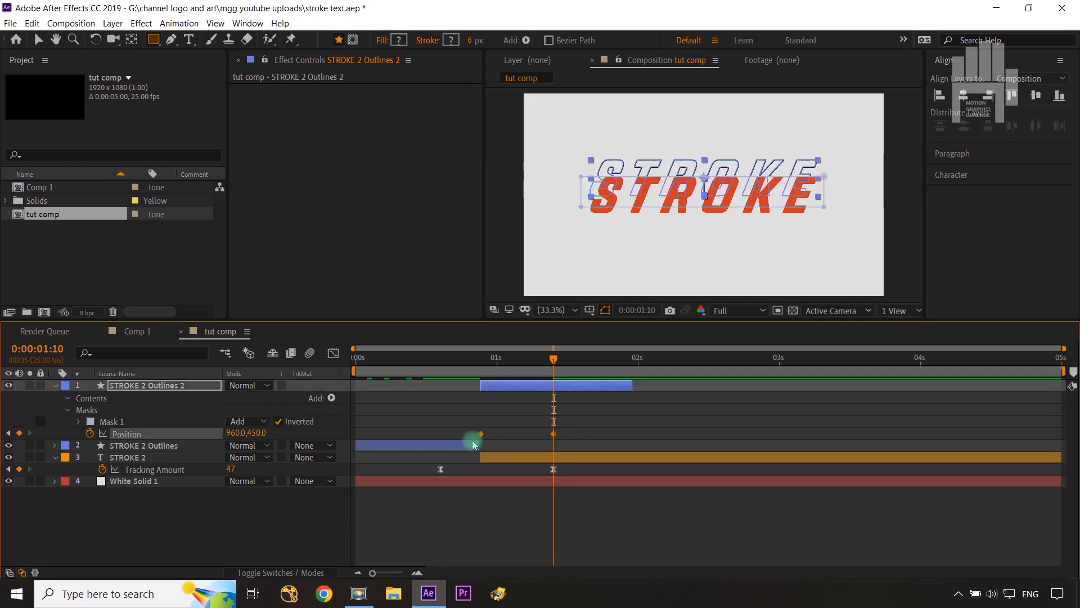
{"action": "key", "text": "F9"}
{"action": "left_click", "coordinate": [333, 353]}
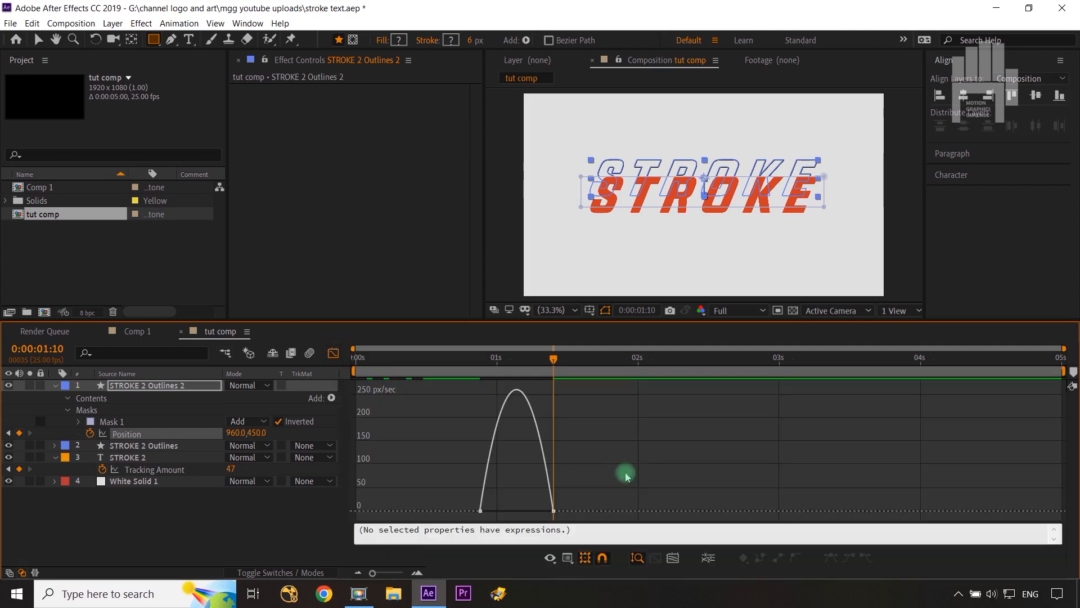
{"action": "left_click_drag", "start_coordinate": [541, 511], "coordinate": [516, 509]}
{"action": "left_click", "coordinate": [333, 353]}
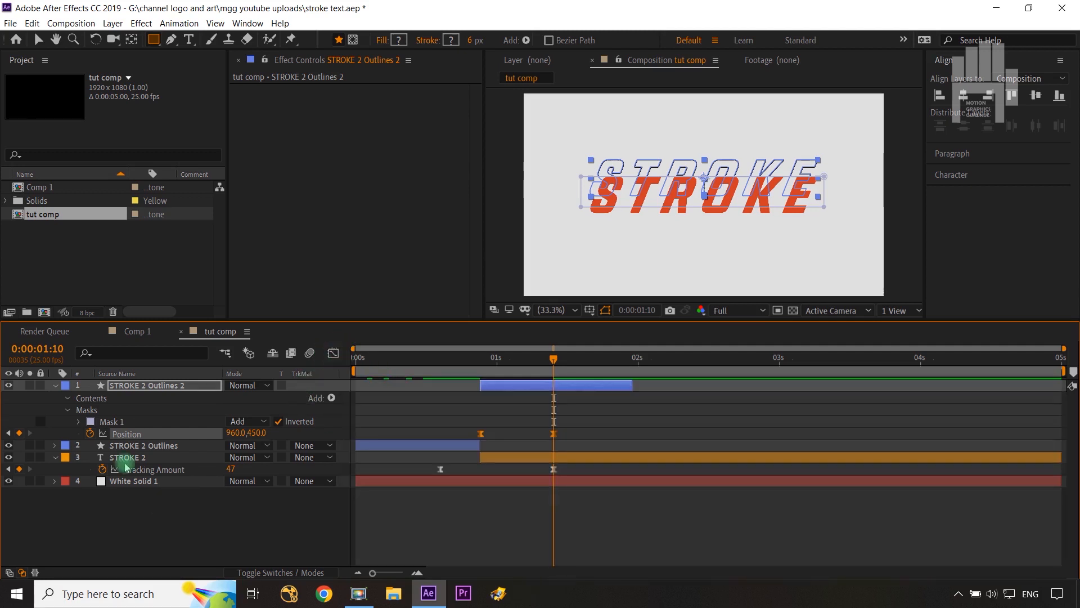
Duplicate STROKE 2 Outlines 2 and turn off Inverted on the copy's Mask 1.
{"action": "left_click", "coordinate": [137, 387]}
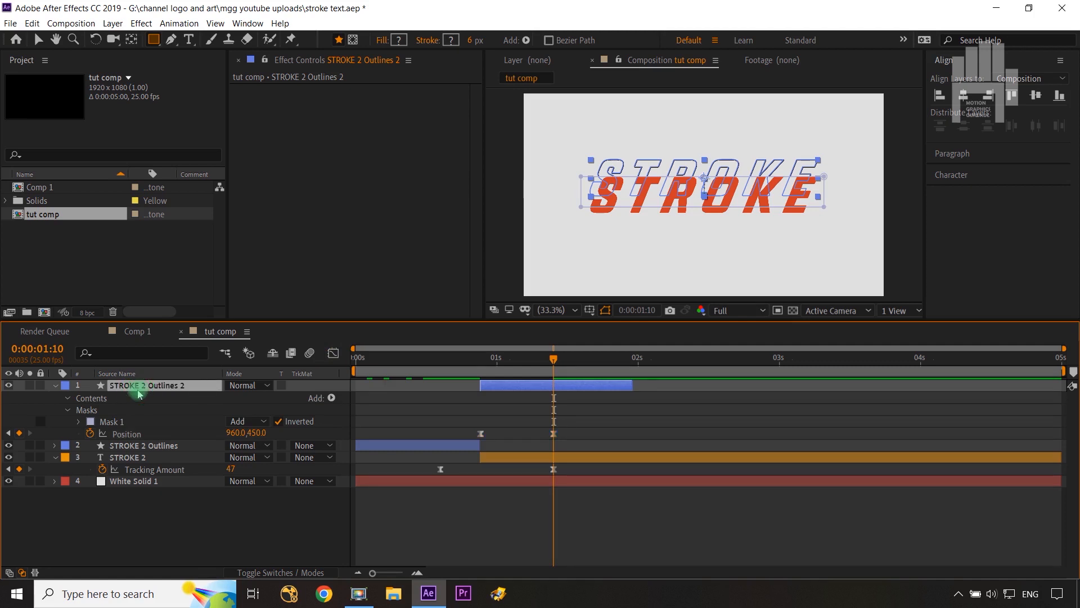
{"action": "key", "text": "ctrl+d"}
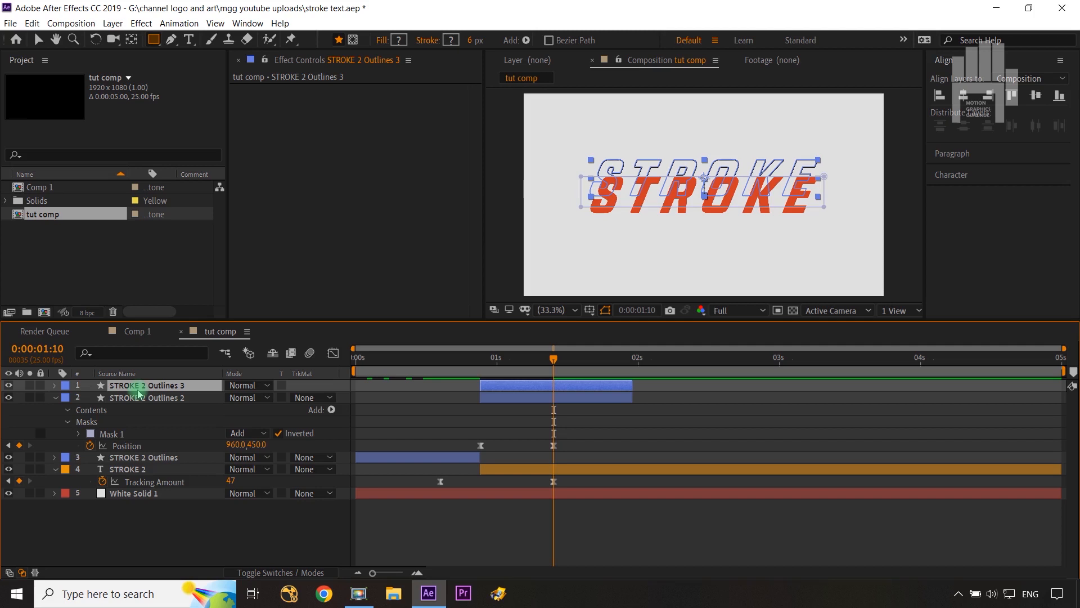
{"action": "key", "text": "m"}
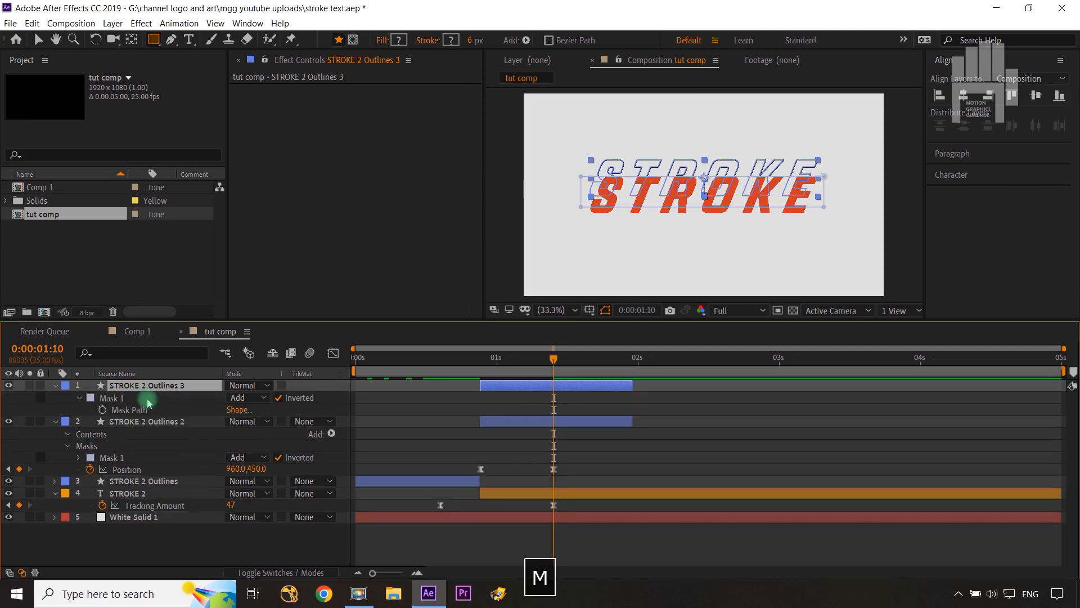
{"action": "left_click", "coordinate": [279, 398]}
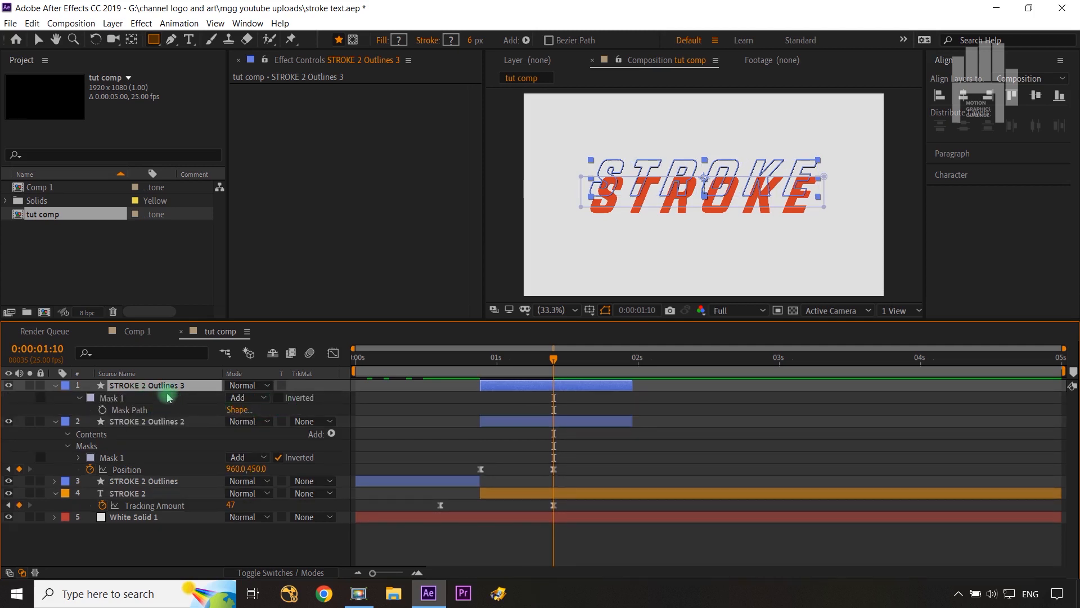
Move STROKE 2 Outlines 3 below the red text by setting its Position keyframe at 0:00:01:10 to 960, 630.
{"action": "key", "text": "p"}
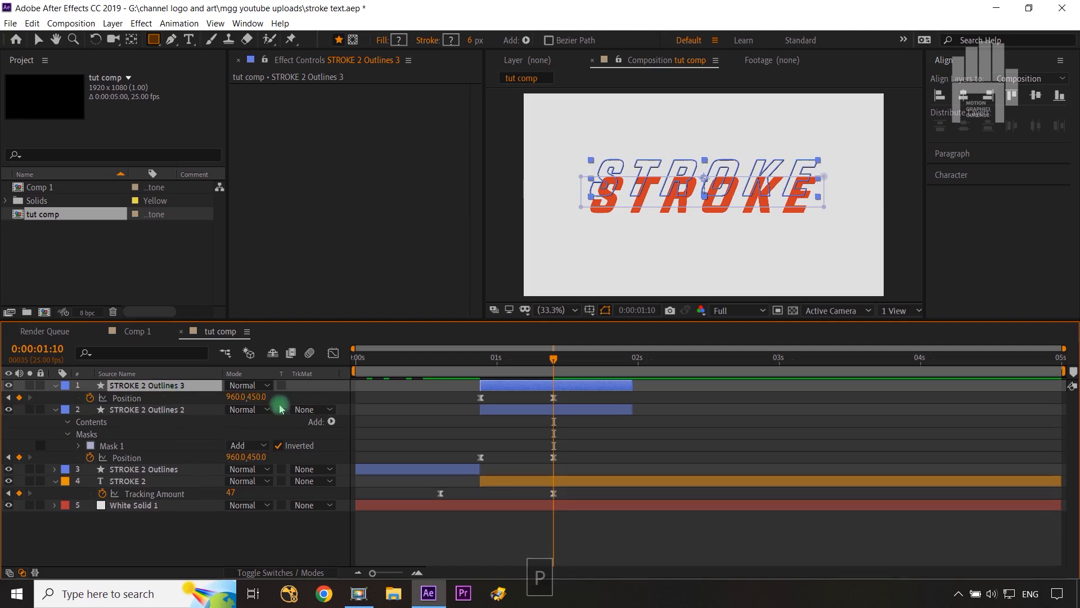
{"action": "left_click_drag", "start_coordinate": [260, 397], "coordinate": [382, 400]}
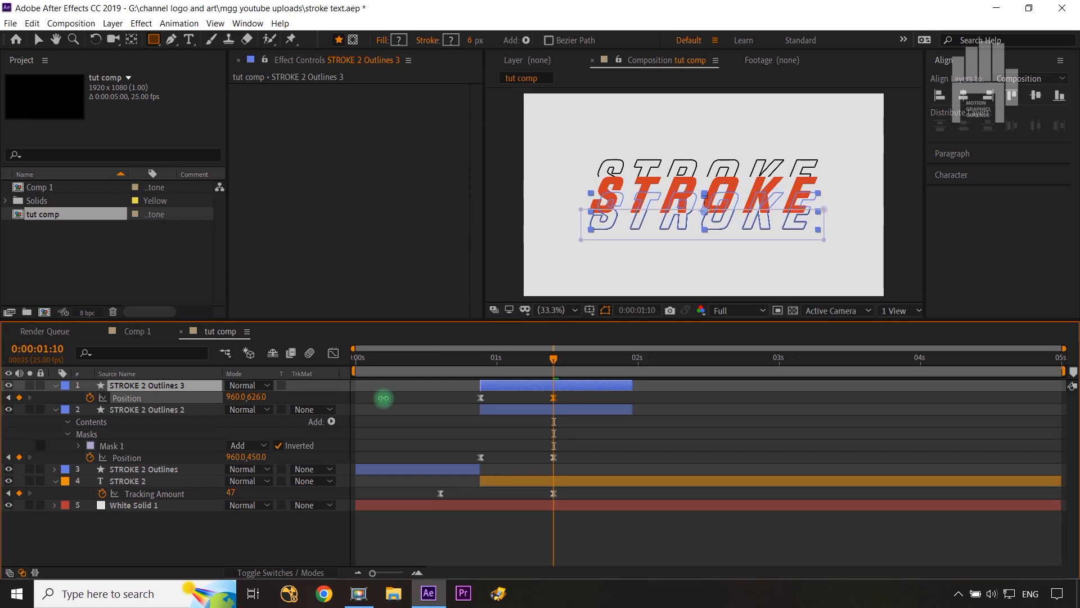
{"action": "key", "text": "Down"}
{"action": "key", "text": "Down"}
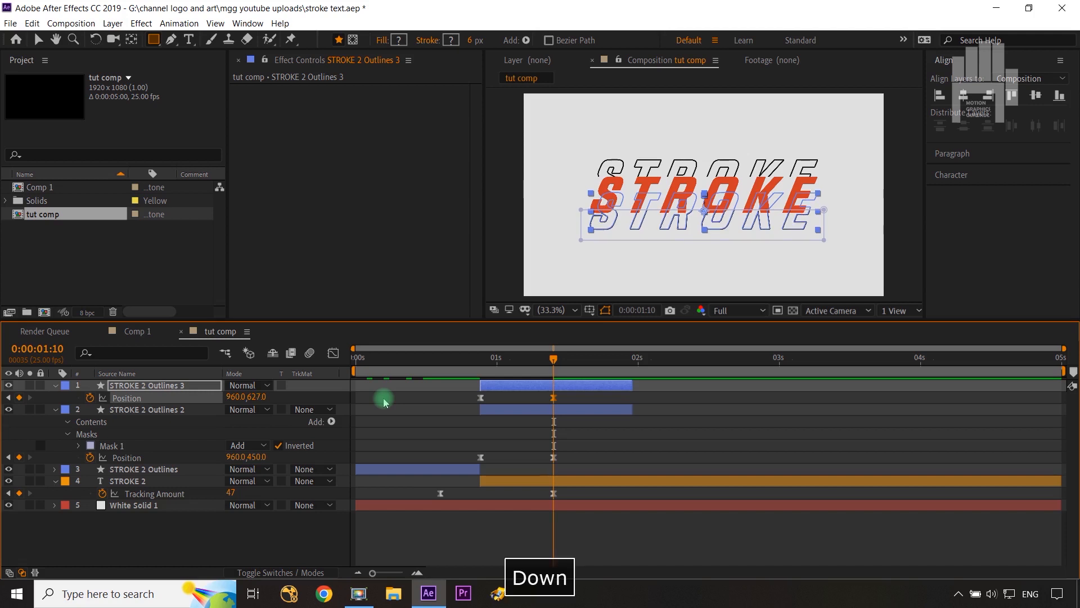
{"action": "left_click", "coordinate": [248, 552]}
{"action": "left_click", "coordinate": [131, 435]}
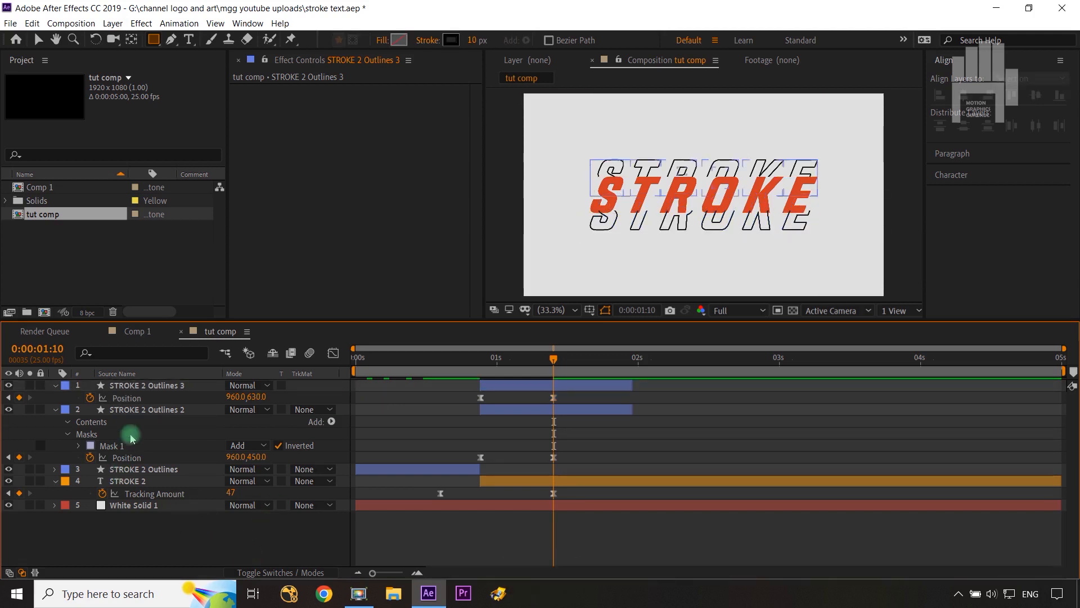
{"action": "left_click", "coordinate": [931, 185]}
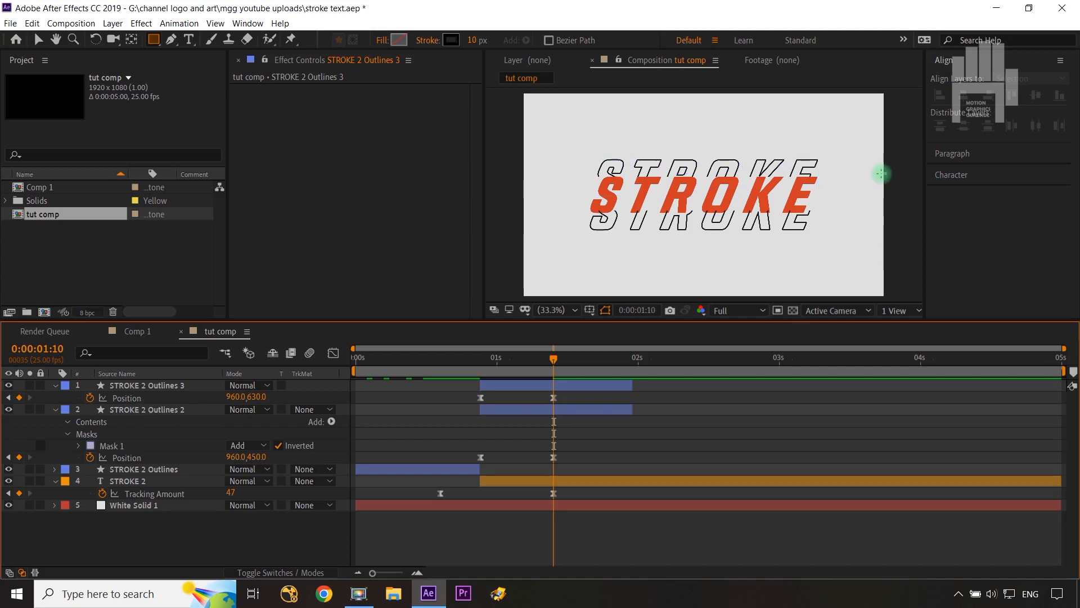
Nudge STROKE 2 Outlines 3 further down to Position 960, 642 at 0:00:01:10.
{"action": "left_click", "coordinate": [180, 429]}
{"action": "left_click", "coordinate": [167, 414]}
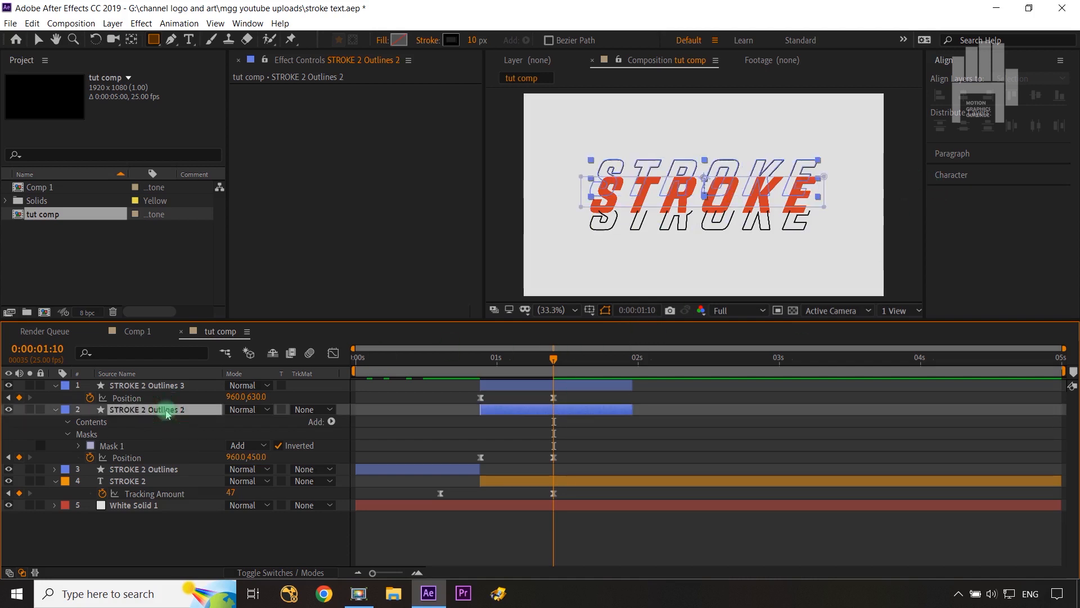
{"action": "left_click", "coordinate": [169, 387]}
{"action": "key", "text": "Down"}
{"action": "key", "text": "Down"}
{"action": "key", "text": "Down"}
{"action": "key", "text": "Down"}
{"action": "key", "text": "Down"}
{"action": "key", "text": "Down"}
{"action": "key", "text": "Down"}
{"action": "key", "text": "Down"}
{"action": "key", "text": "Down"}
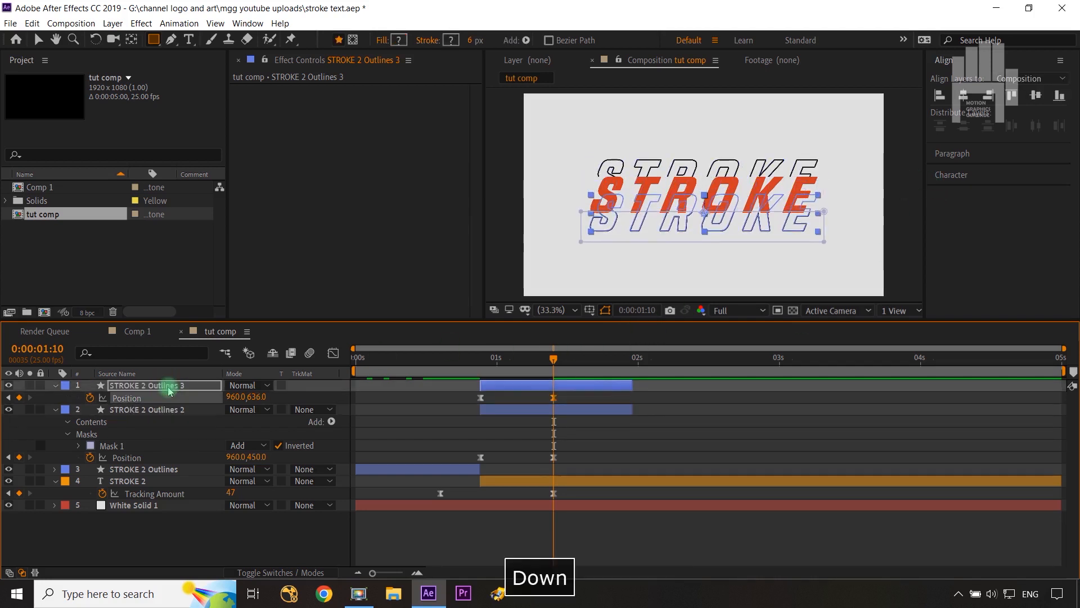
{"action": "left_click", "coordinate": [225, 526]}
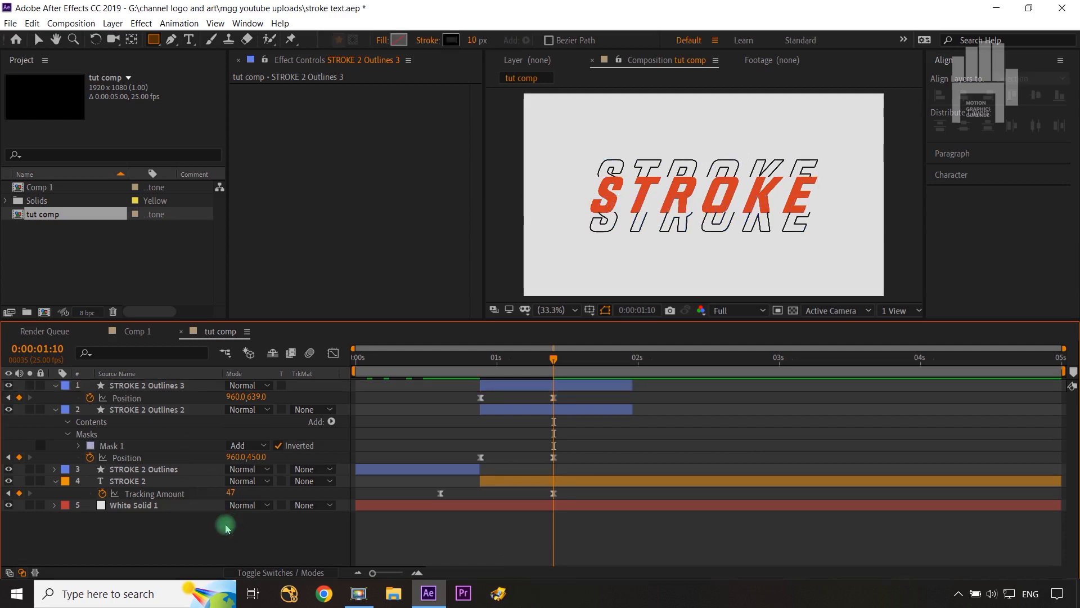
{"action": "left_click", "coordinate": [183, 386]}
{"action": "key", "text": "Down"}
{"action": "key", "text": "Down"}
{"action": "key", "text": "Down"}
{"action": "left_click", "coordinate": [244, 537]}
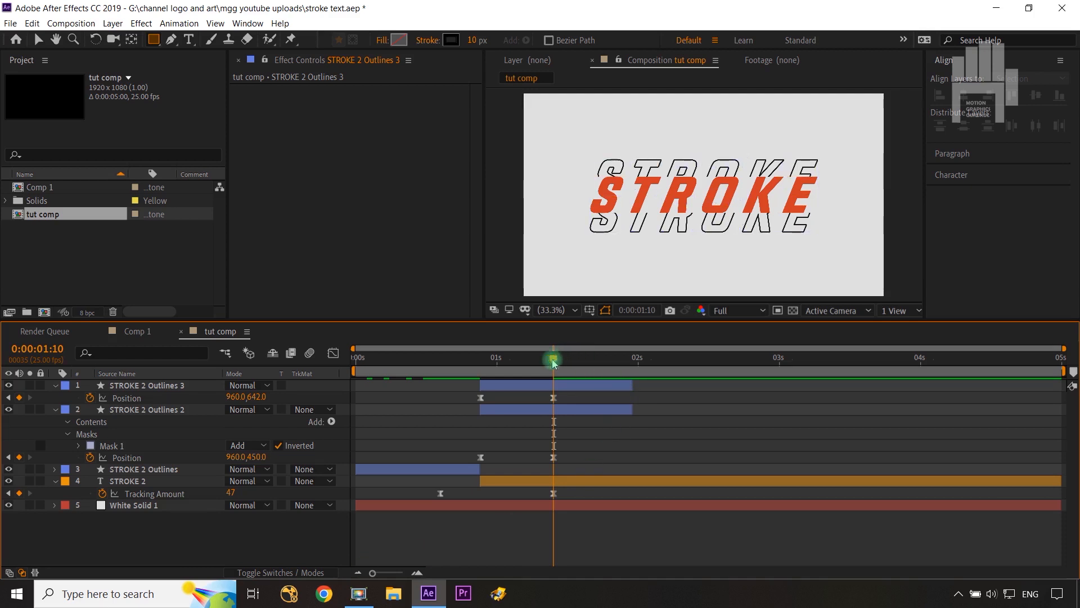
End the work area at 0:00:01:23 and preview the animation from the first frame.
{"action": "left_click_drag", "start_coordinate": [553, 362], "coordinate": [634, 375]}
{"action": "key", "text": "n"}
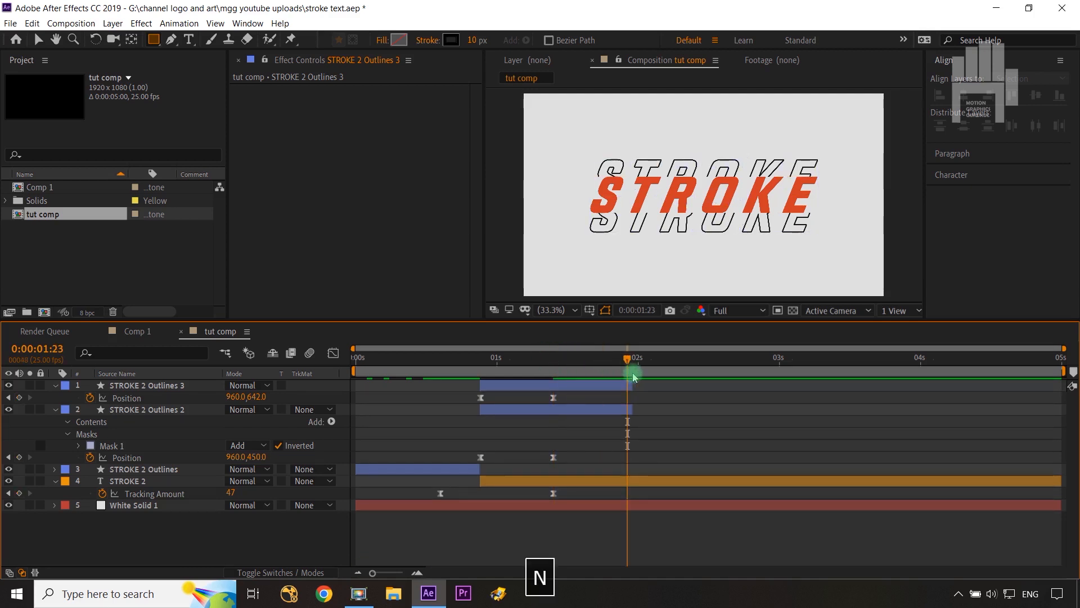
{"action": "key", "text": "Home"}
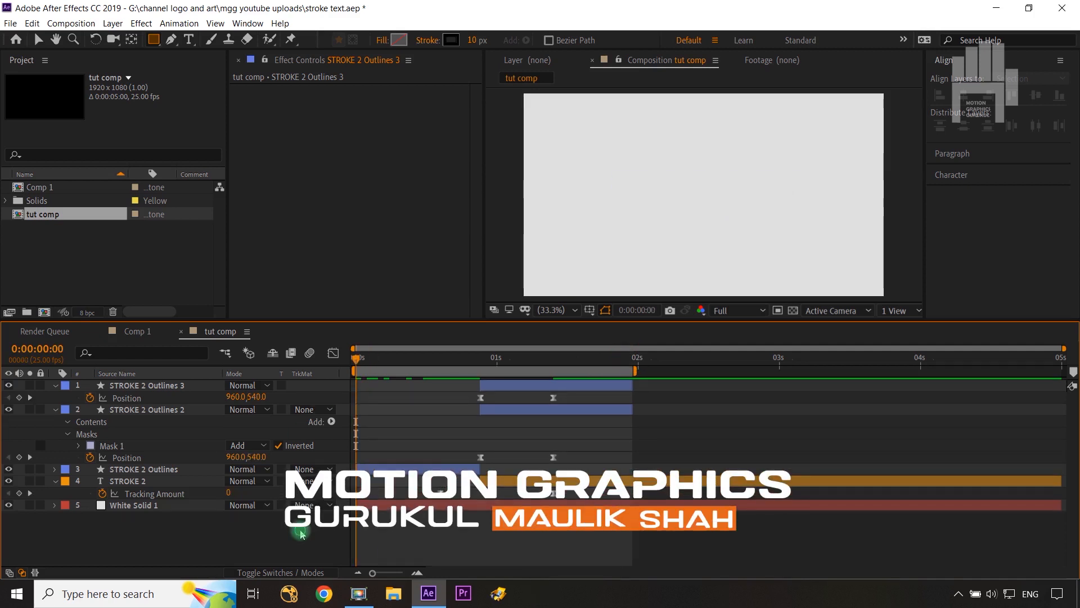
{"action": "key", "text": "space"}
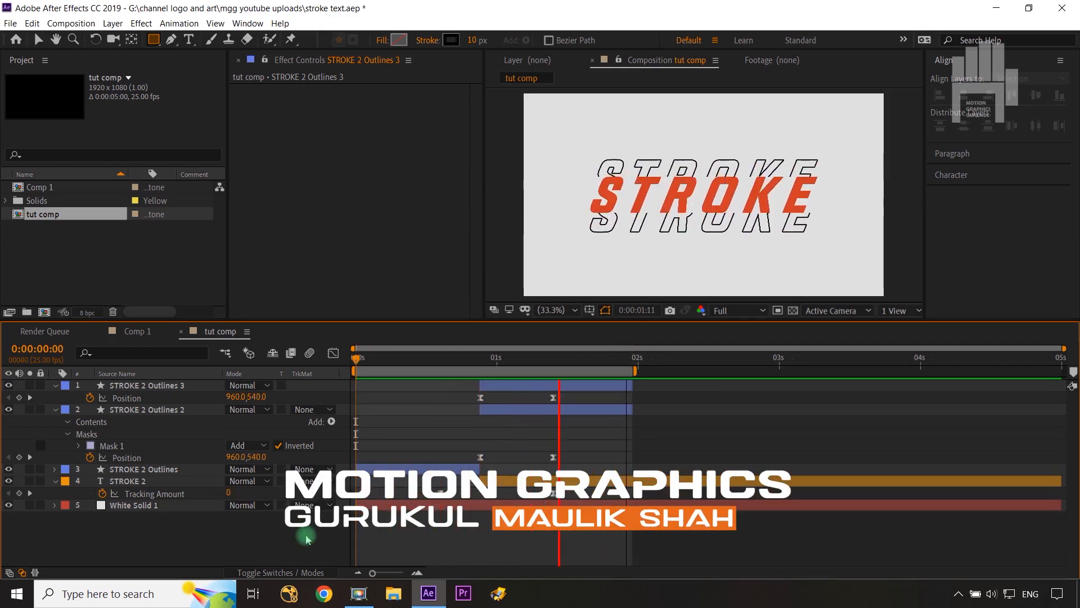